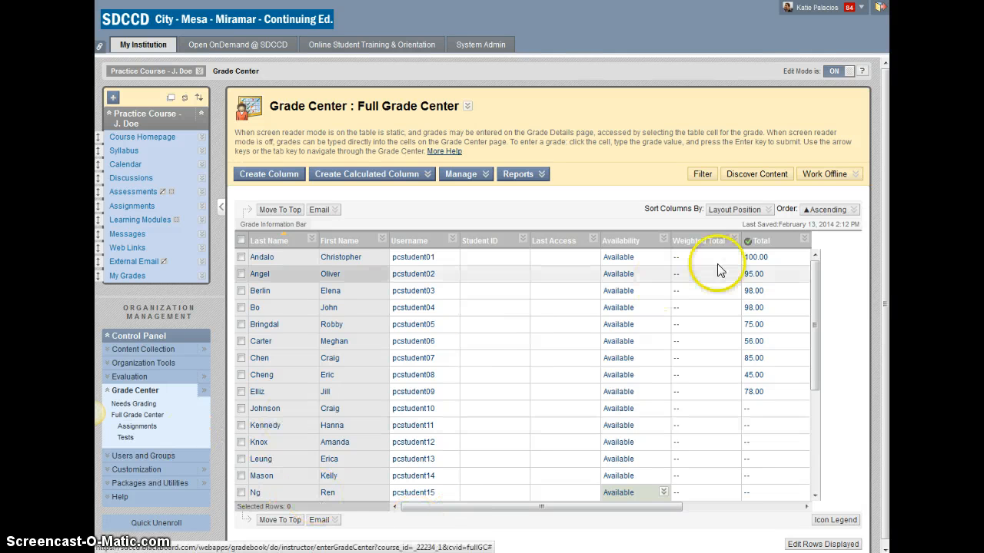
- Download the Full Grade Center data for working offline as a tab-delimited file saved to My Computer
{"action": "left_click", "coordinate": [844, 185]}
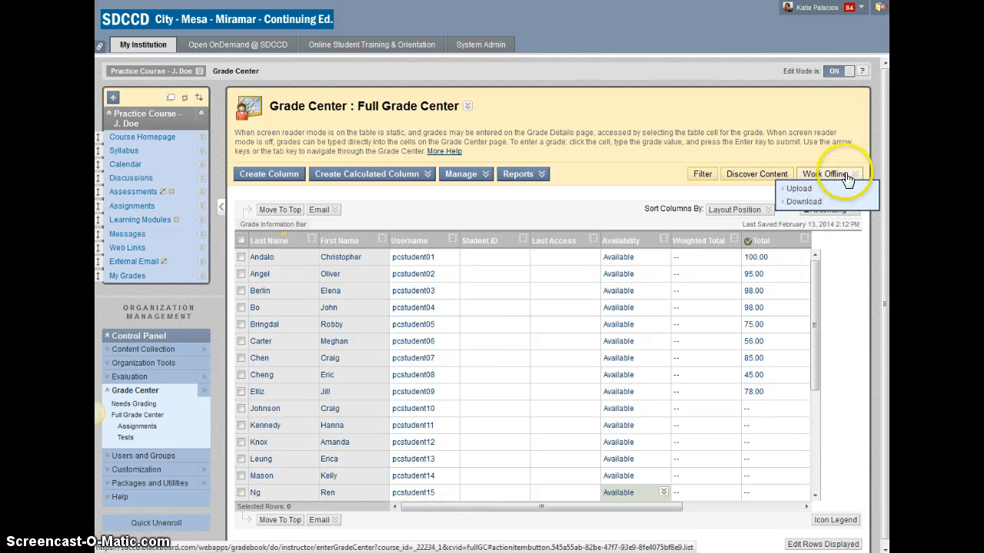
{"action": "left_click", "coordinate": [809, 202]}
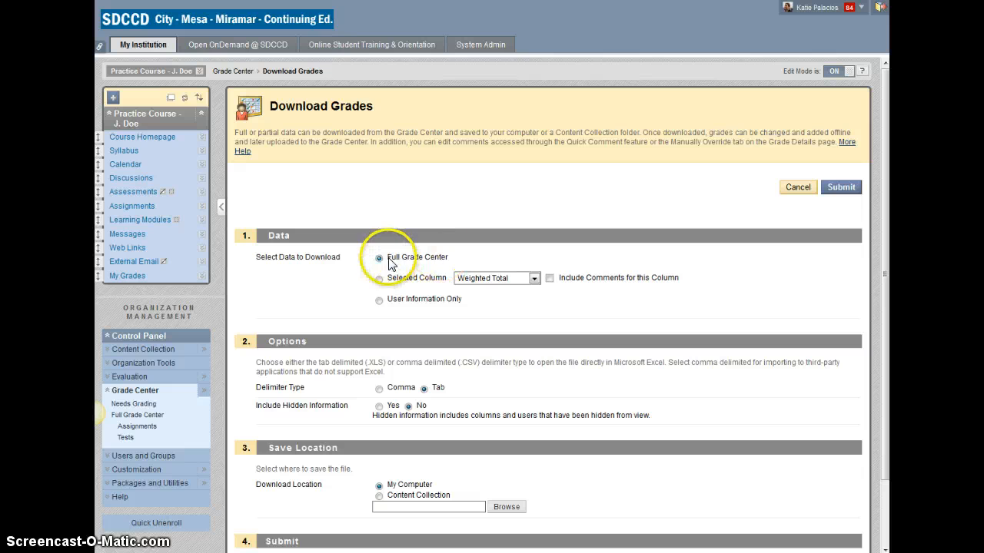
{"action": "scroll", "coordinate": [492, 406], "scroll_direction": "down", "scroll_amount": 1}
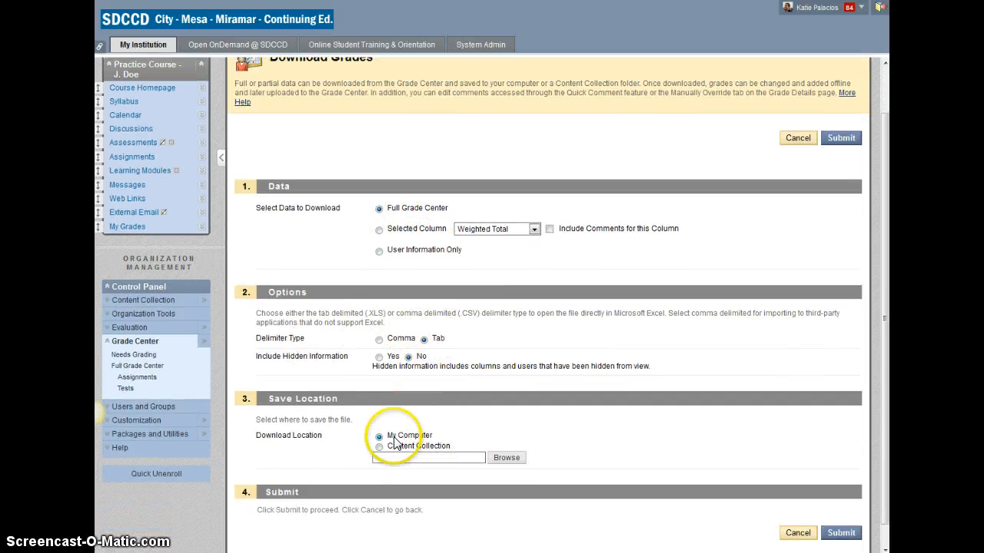
{"action": "left_click", "coordinate": [841, 536]}
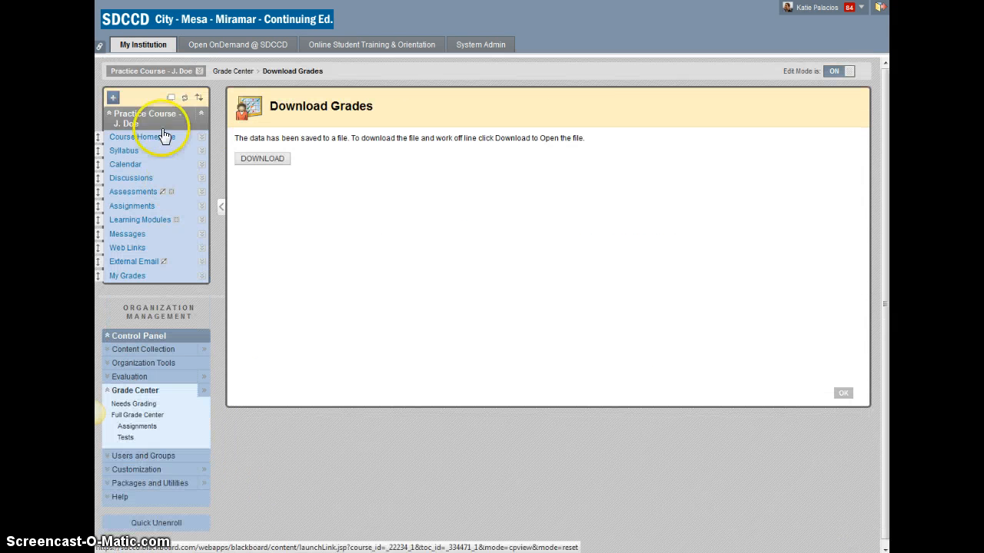
- Open the downloaded grade file in Microsoft Excel, accepting the file format warning
{"action": "left_click", "coordinate": [269, 160]}
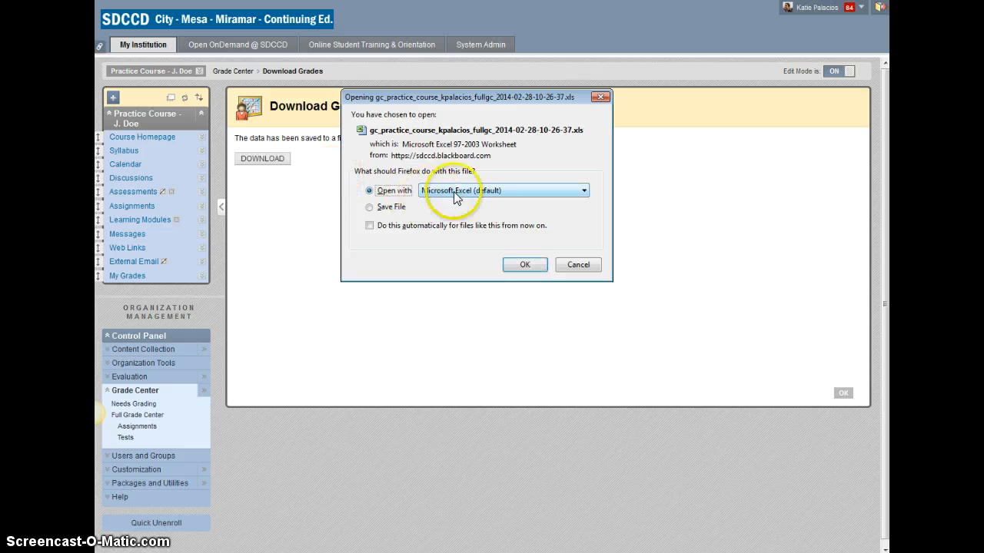
{"action": "left_click", "coordinate": [530, 265]}
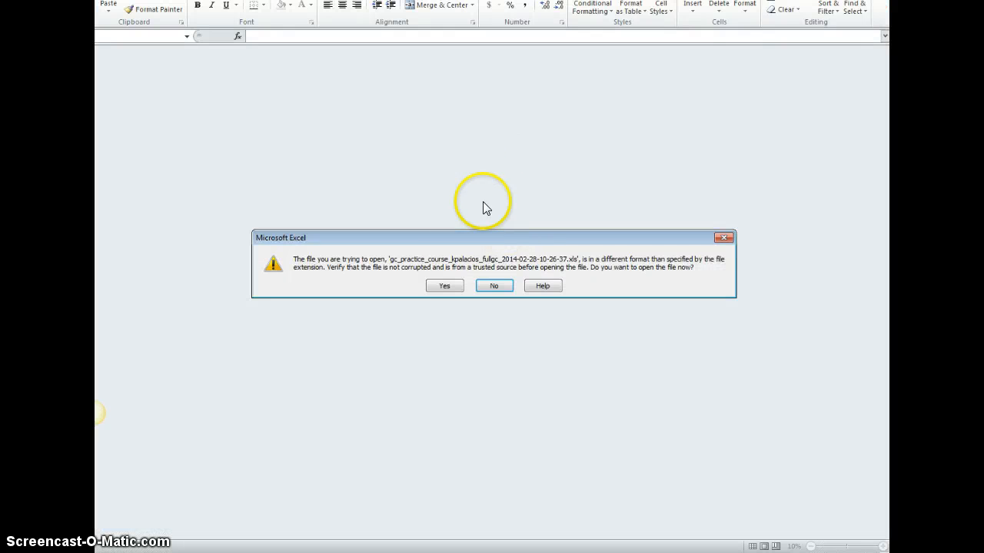
{"action": "left_click", "coordinate": [446, 286]}
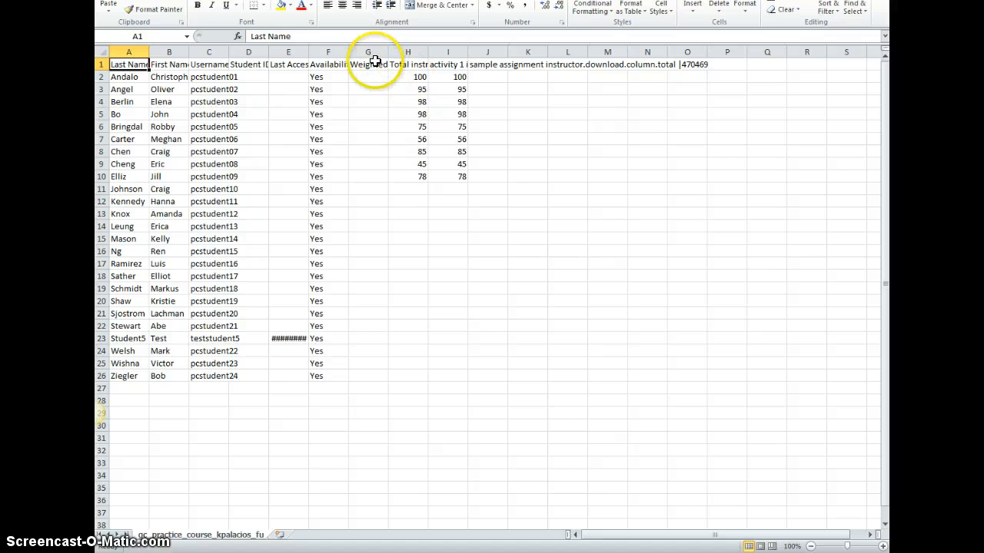
- Examine the spreadsheet's column headers and their column identifiers in the formula bar
{"action": "left_click", "coordinate": [201, 74]}
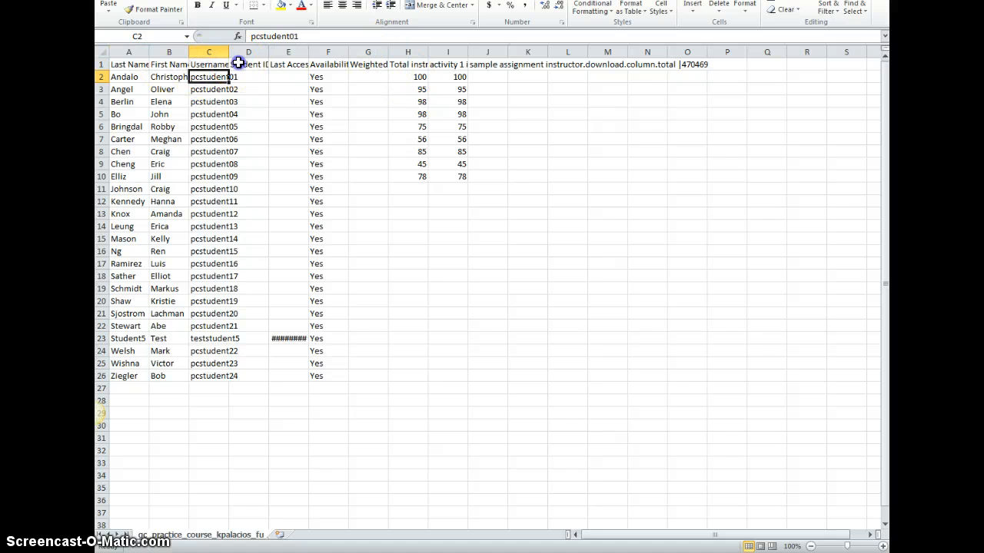
{"action": "left_click", "coordinate": [278, 64]}
{"action": "left_click", "coordinate": [329, 65]}
{"action": "left_click", "coordinate": [361, 65]}
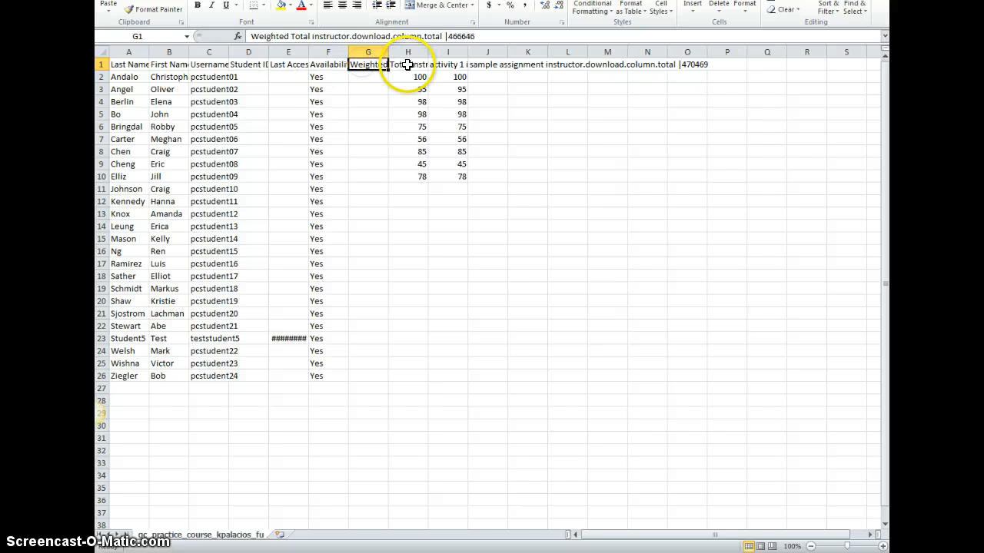
{"action": "left_click", "coordinate": [393, 64]}
{"action": "left_click", "coordinate": [372, 65]}
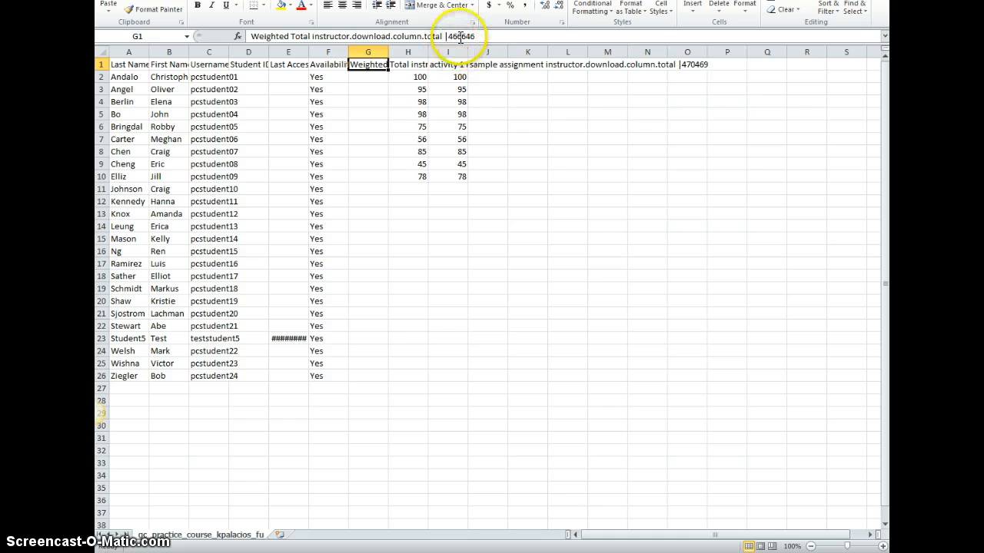
{"action": "left_click", "coordinate": [401, 66]}
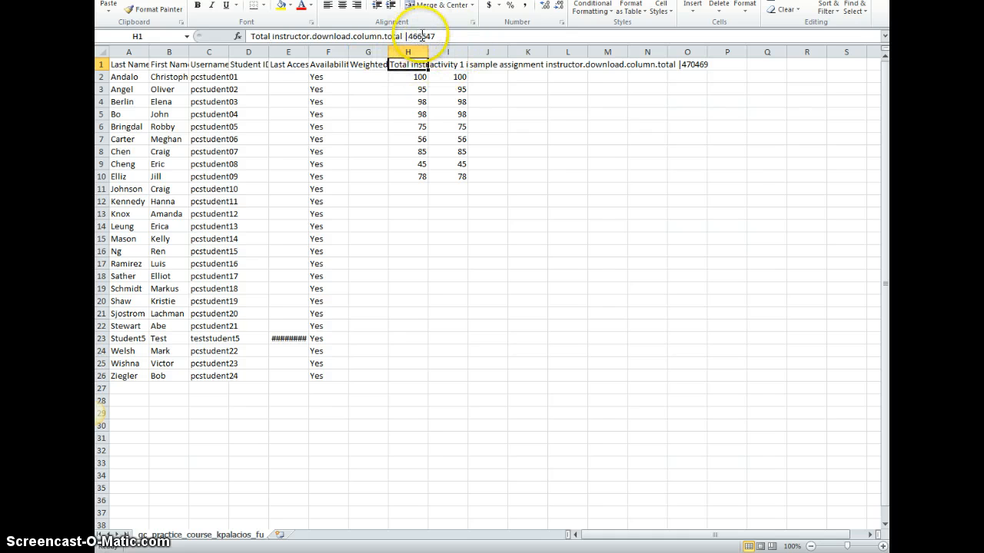
{"action": "left_click", "coordinate": [448, 66]}
{"action": "left_click", "coordinate": [485, 64]}
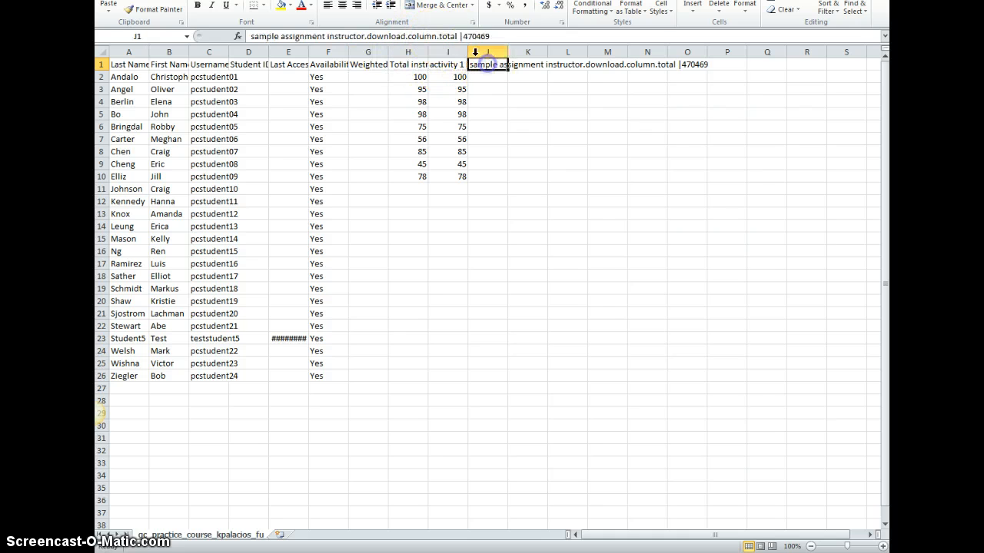
{"action": "left_click", "coordinate": [481, 36]}
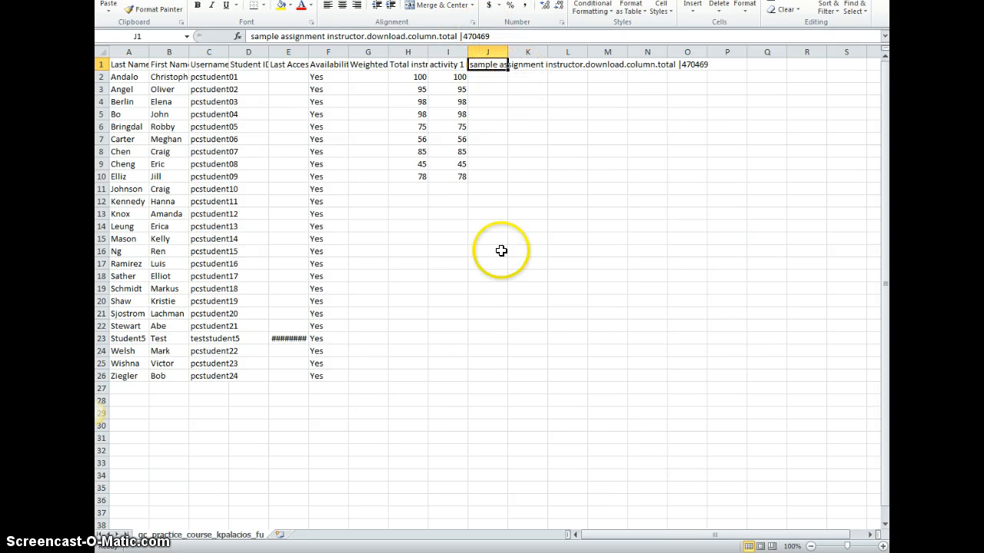
{"action": "left_click", "coordinate": [501, 336]}
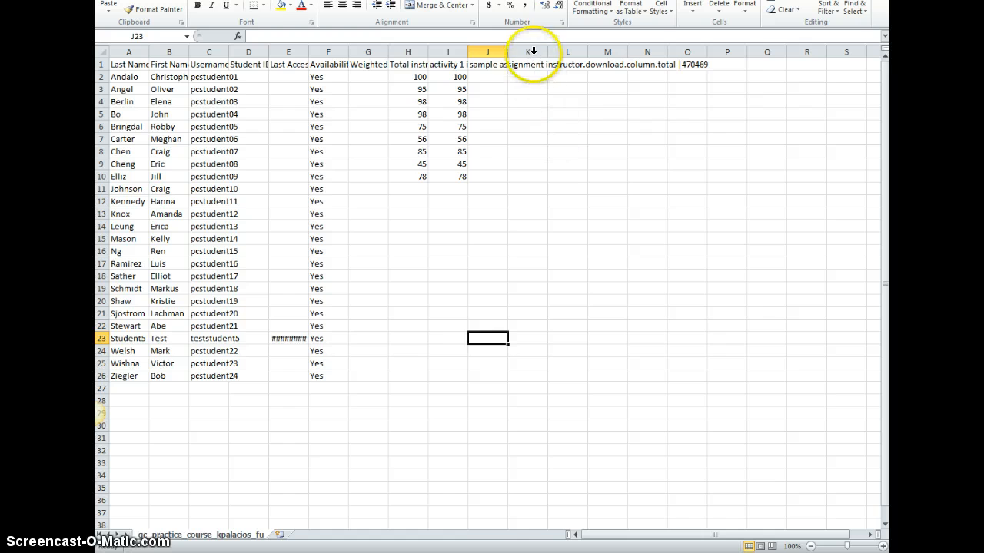
- Enter the column header quiz 1 in cell K1
{"action": "left_click", "coordinate": [489, 65]}
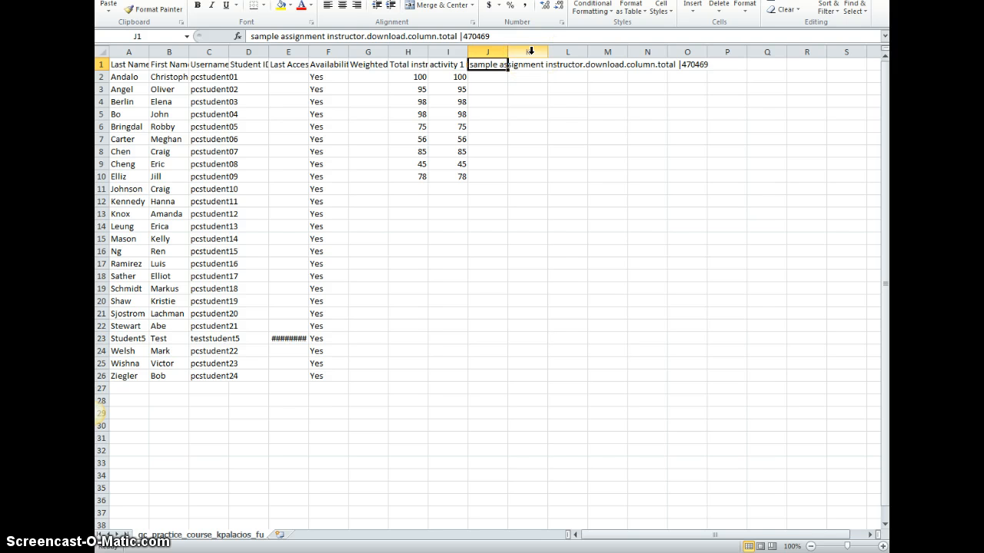
{"action": "left_click", "coordinate": [532, 49]}
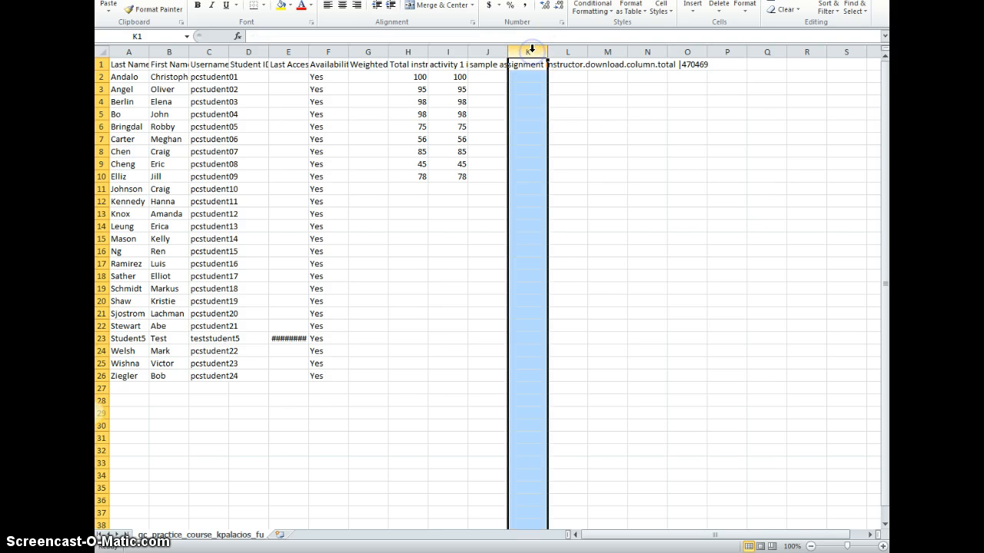
{"action": "left_click", "coordinate": [513, 101]}
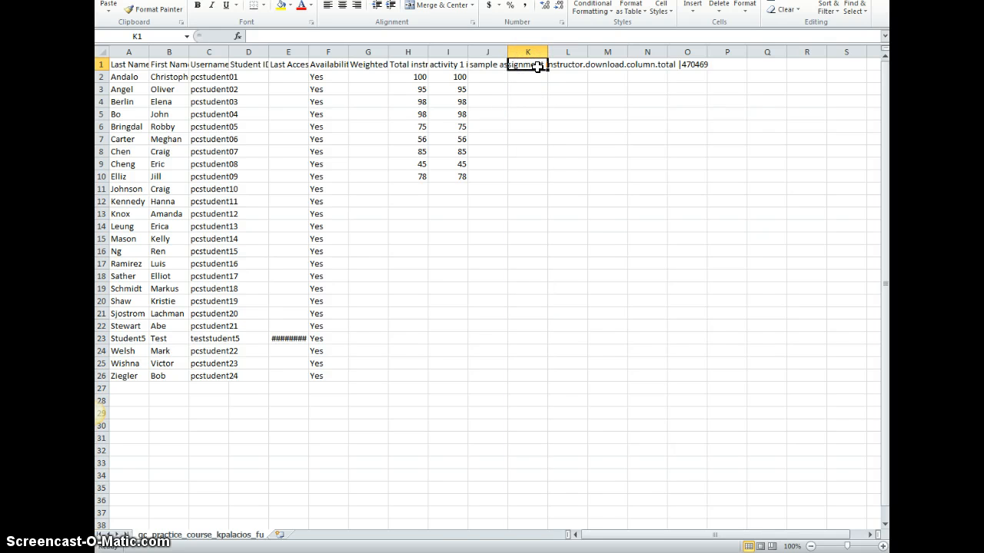
{"action": "type", "text": "quiz"}
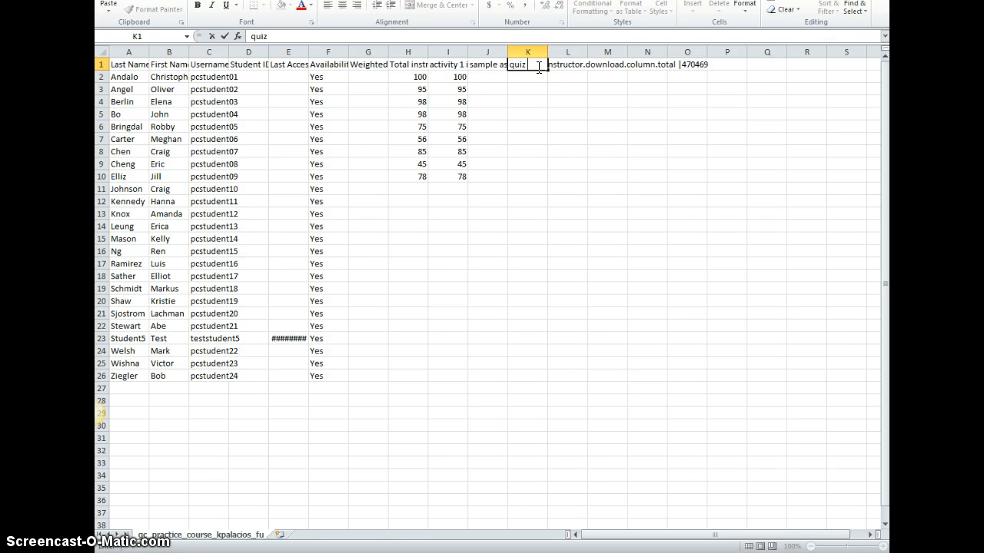
{"action": "type", "text": " 1"}
{"action": "key", "text": "Return"}
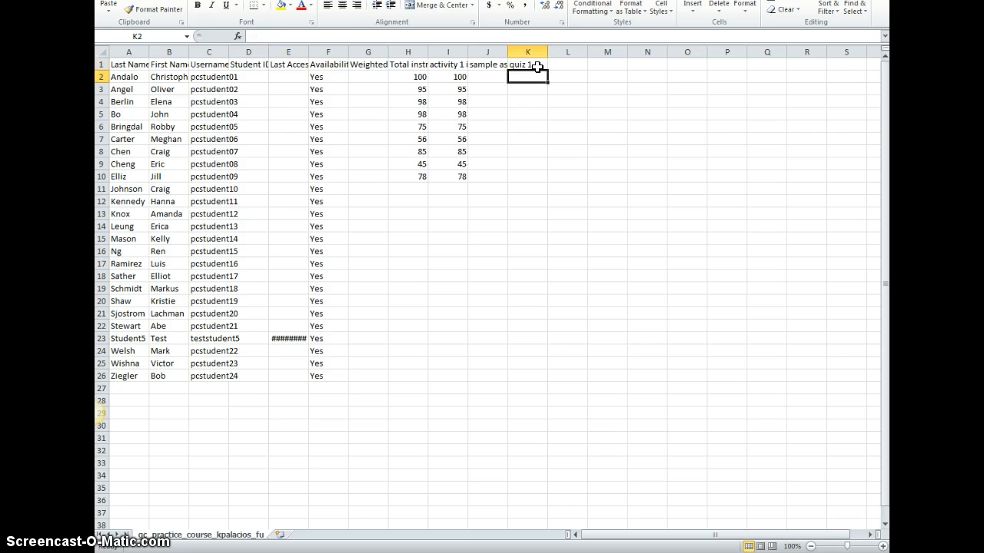
- Enter quiz 1 scores for the students down column K, starting with 78, 68, 56
{"action": "type", "text": "78"}
{"action": "key", "text": "Return"}
{"action": "type", "text": "68"}
{"action": "key", "text": "Return"}
{"action": "type", "text": "56"}
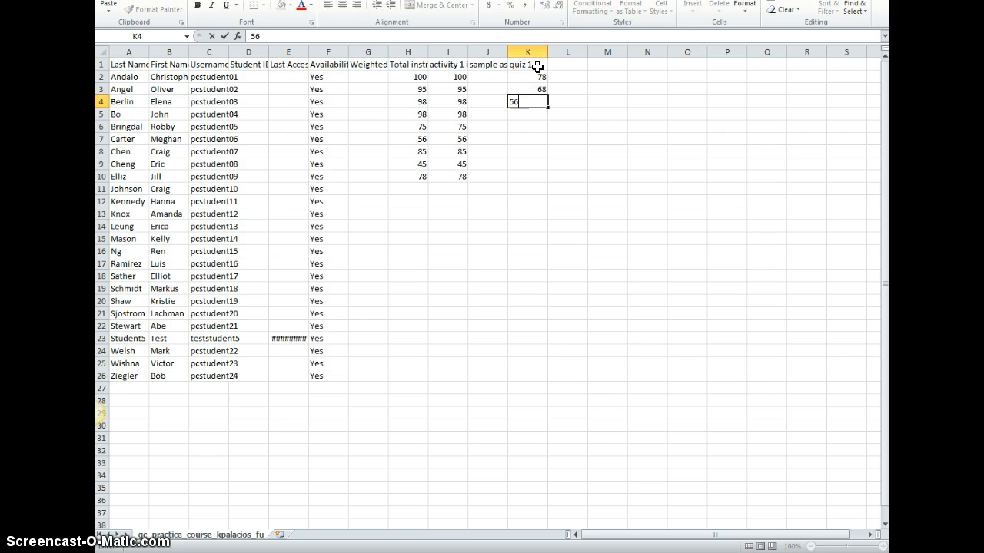
{"action": "key", "text": "Return"}
{"action": "type", "text": "90"}
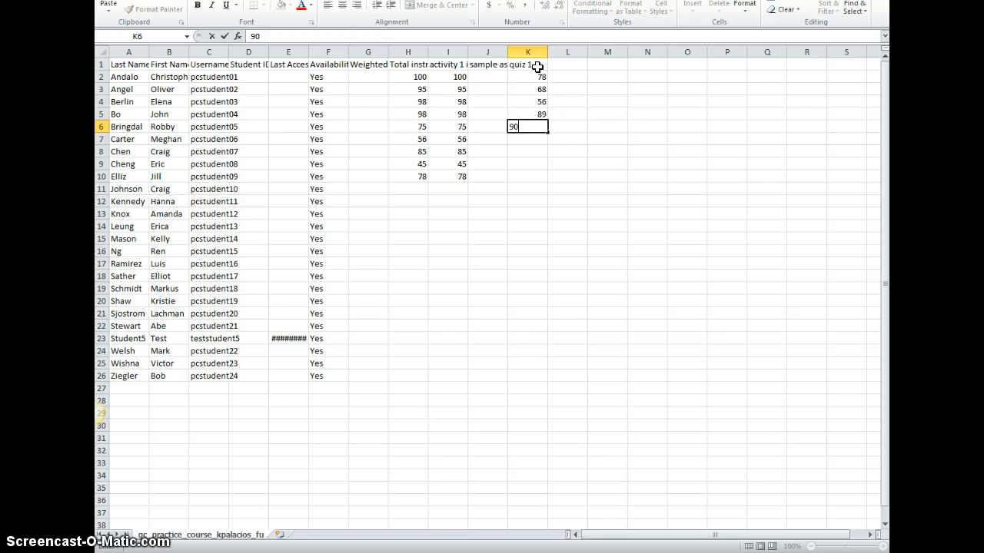
{"action": "key", "text": "Return"}
{"action": "type", "text": "78"}
{"action": "key", "text": "Return"}
{"action": "type", "text": "56"}
{"action": "key", "text": "Return"}
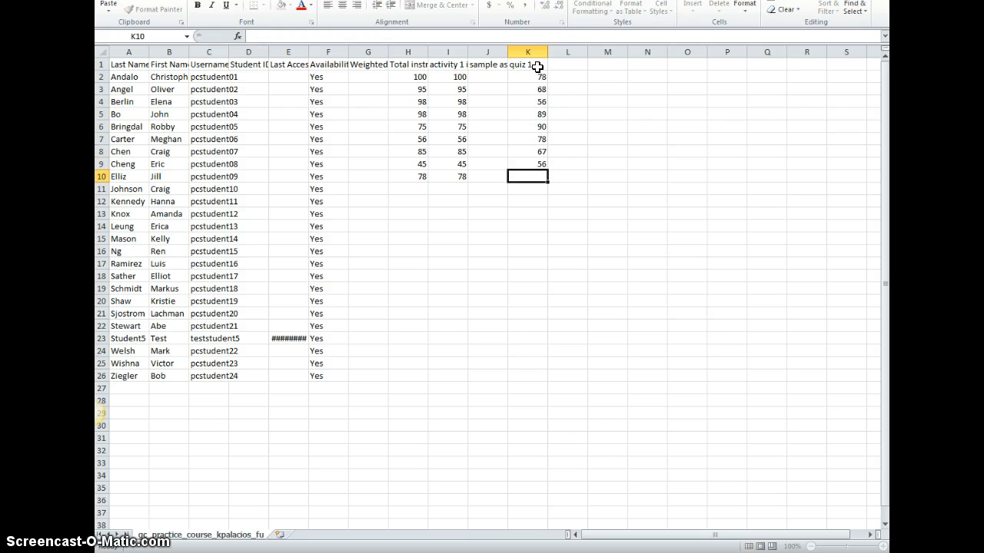
{"action": "type", "text": "67"}
{"action": "key", "text": "Return"}
{"action": "type", "text": "78"}
{"action": "key", "text": "Return"}
{"action": "type", "text": "89"}
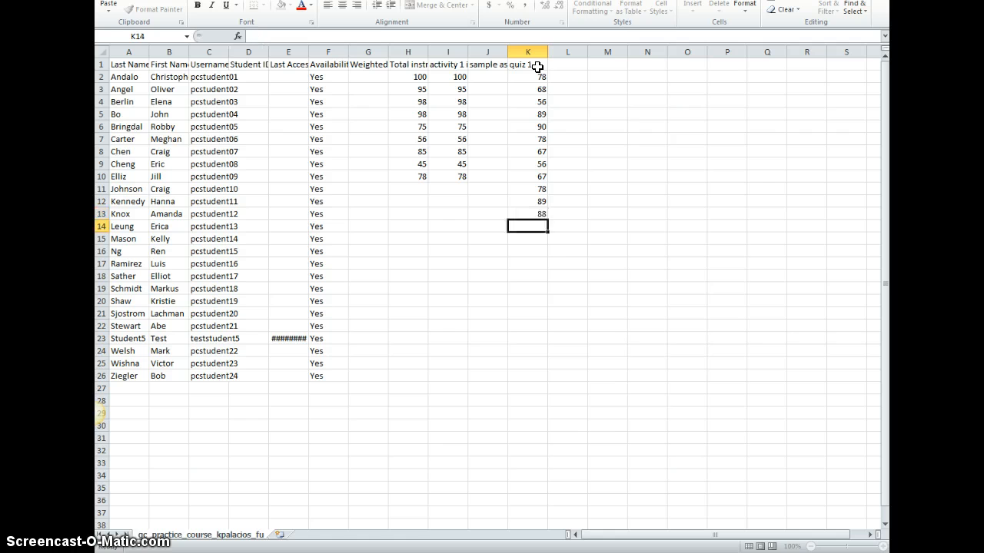
{"action": "type", "text": "67"}
{"action": "key", "text": "Return"}
{"action": "type", "text": "78"}
{"action": "key", "text": "Return"}
{"action": "type", "text": "89"}
{"action": "key", "text": "Return"}
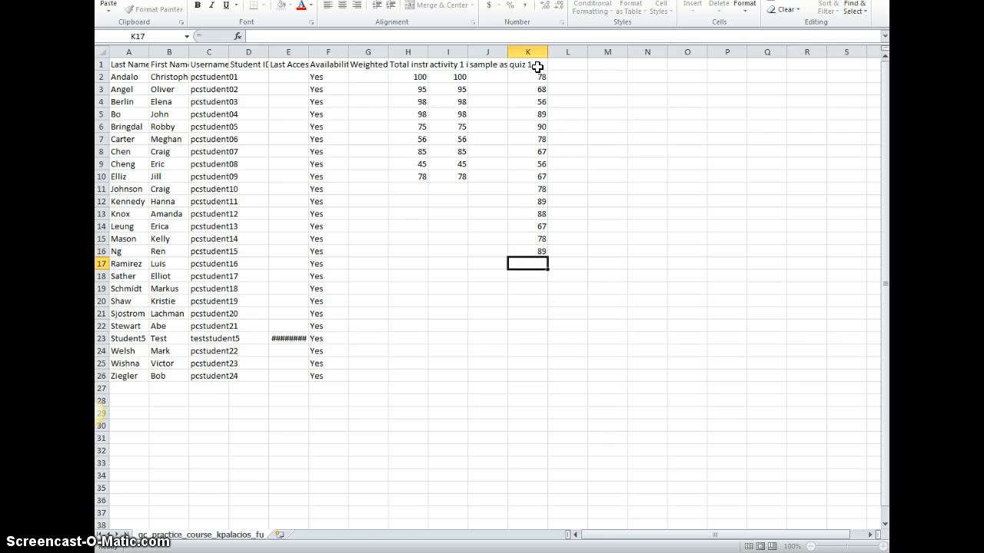
{"action": "type", "text": "90"}
{"action": "key", "text": "Return"}
{"action": "type", "text": "66"}
{"action": "key", "text": "Return"}
{"action": "type", "text": "6"}
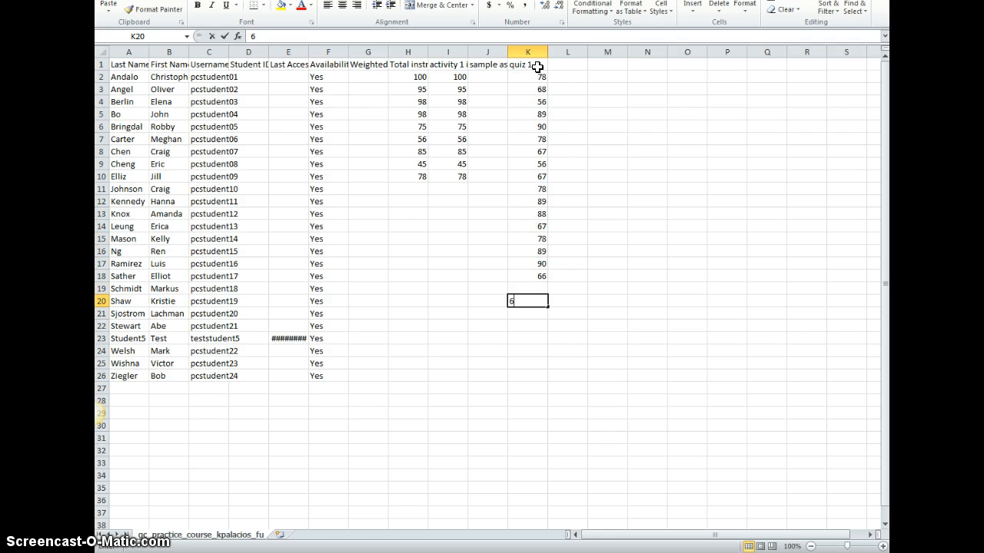
{"action": "type", "text": "7"}
{"action": "key", "text": "Return"}
{"action": "key", "text": "Return"}
{"action": "type", "text": "56"}
{"action": "key", "text": "Return"}
{"action": "type", "text": "56"}
{"action": "key", "text": "Return"}
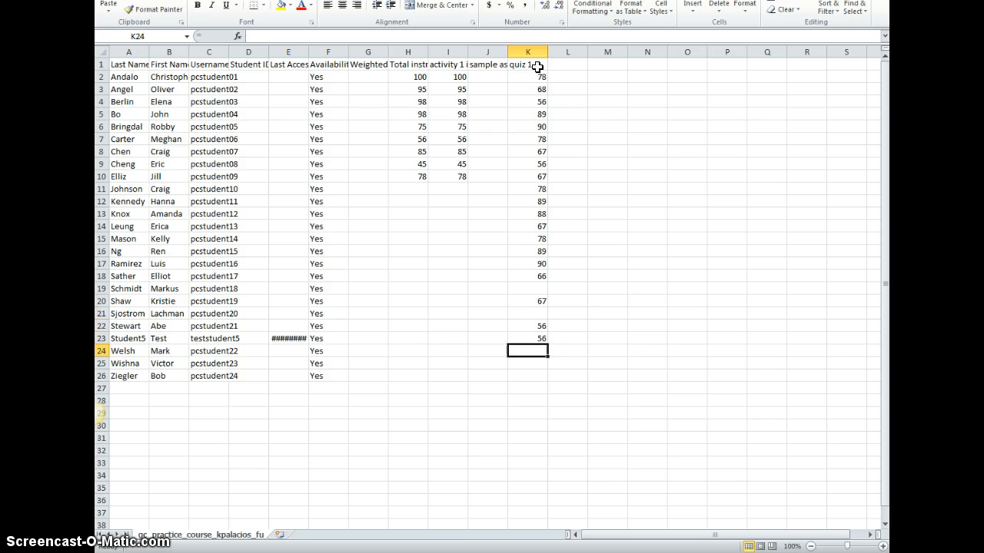
{"action": "type", "text": "98"}
{"action": "key", "text": "Return"}
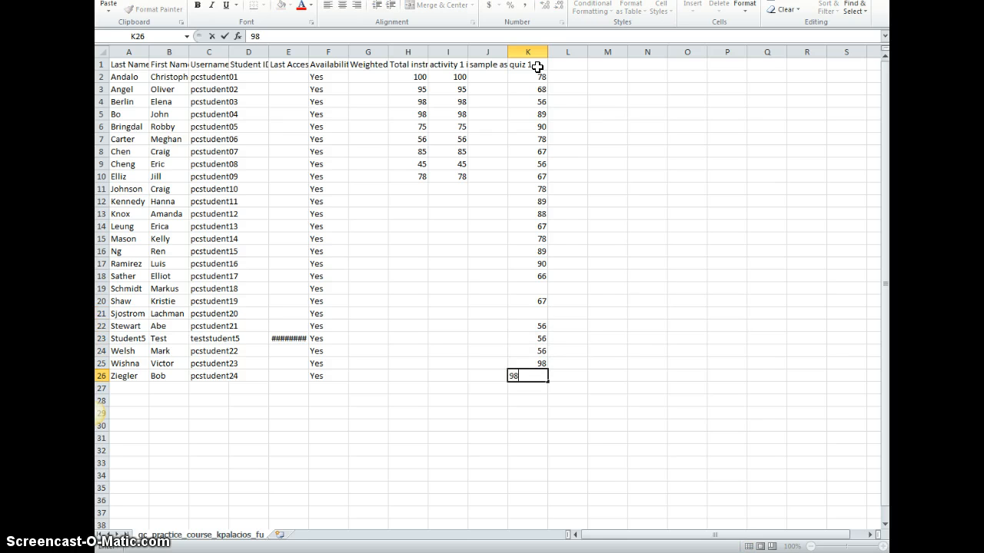
{"action": "key", "text": "Return"}
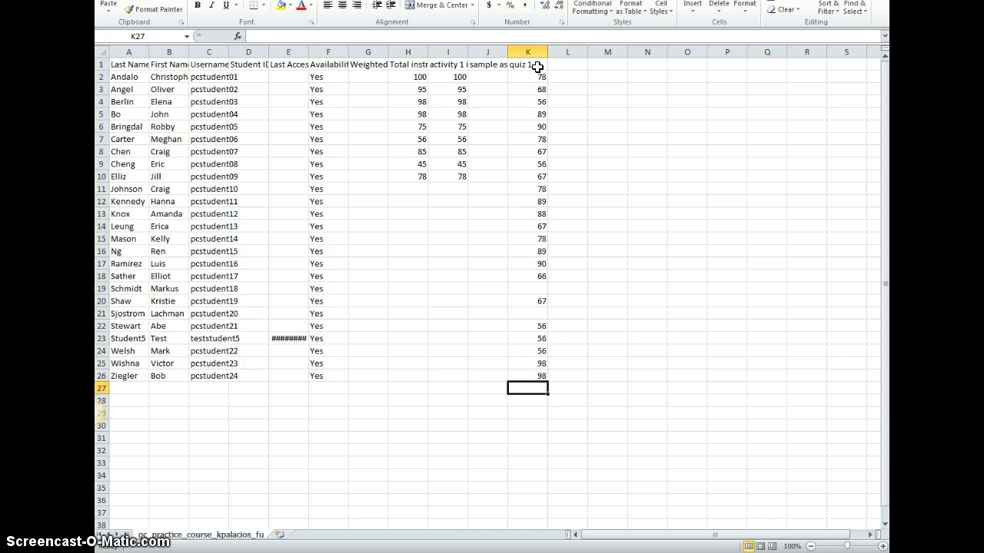
- Copy column K and paste it into column L
{"action": "left_click", "coordinate": [567, 62]}
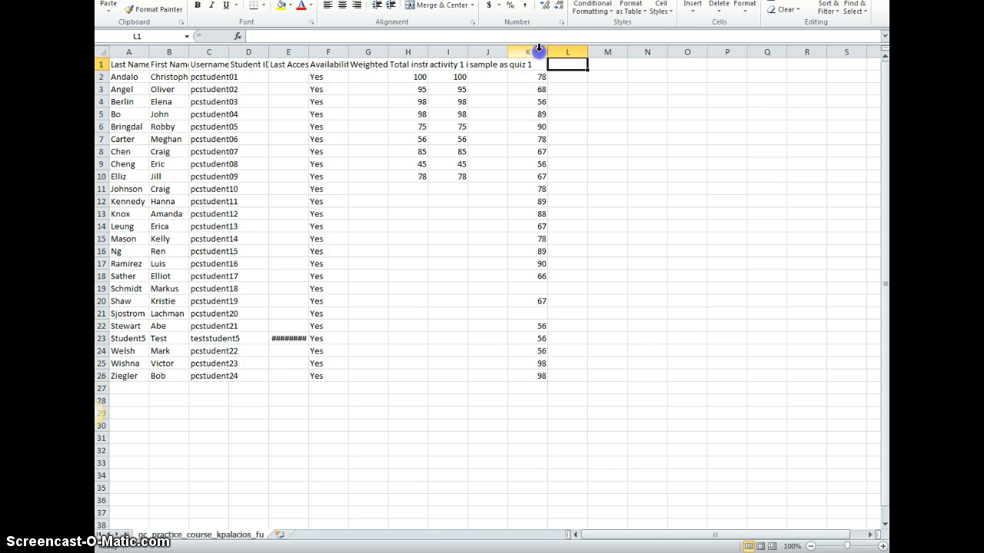
{"action": "right_click", "coordinate": [541, 51]}
{"action": "left_click", "coordinate": [570, 75]}
{"action": "right_click", "coordinate": [567, 51]}
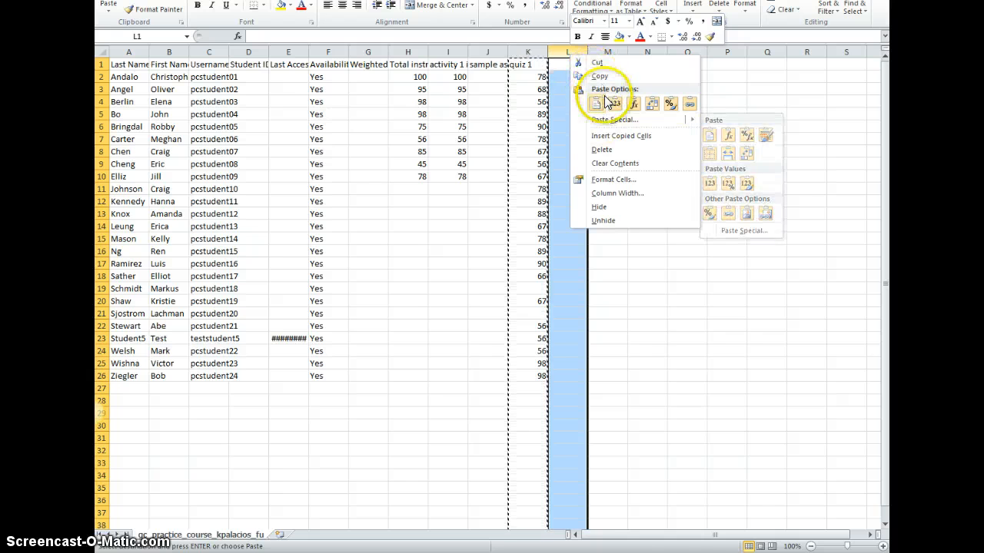
{"action": "left_click", "coordinate": [597, 104]}
- Rename the column L header to quiz 2
{"action": "double_click", "coordinate": [581, 64]}
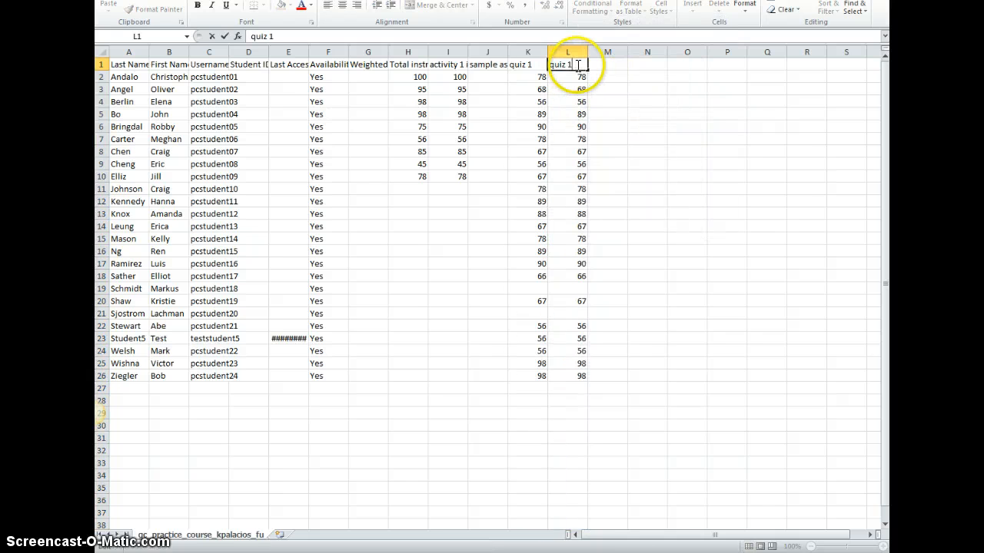
{"action": "key", "text": "BackSpace"}
{"action": "type", "text": "2"}
{"action": "key", "text": "Return"}
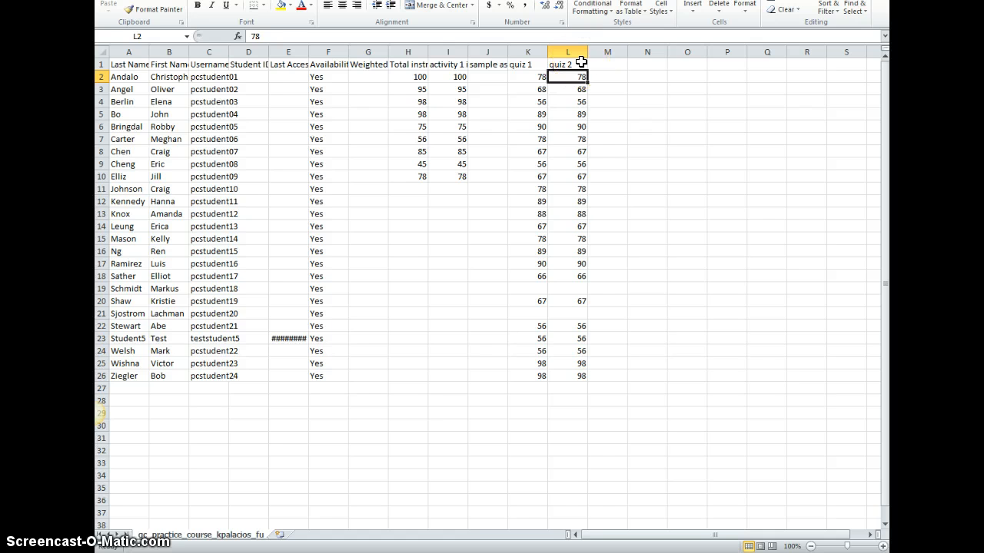
- Rename the column L header to hw 2
{"action": "left_click", "coordinate": [582, 63]}
{"action": "type", "text": "hw"}
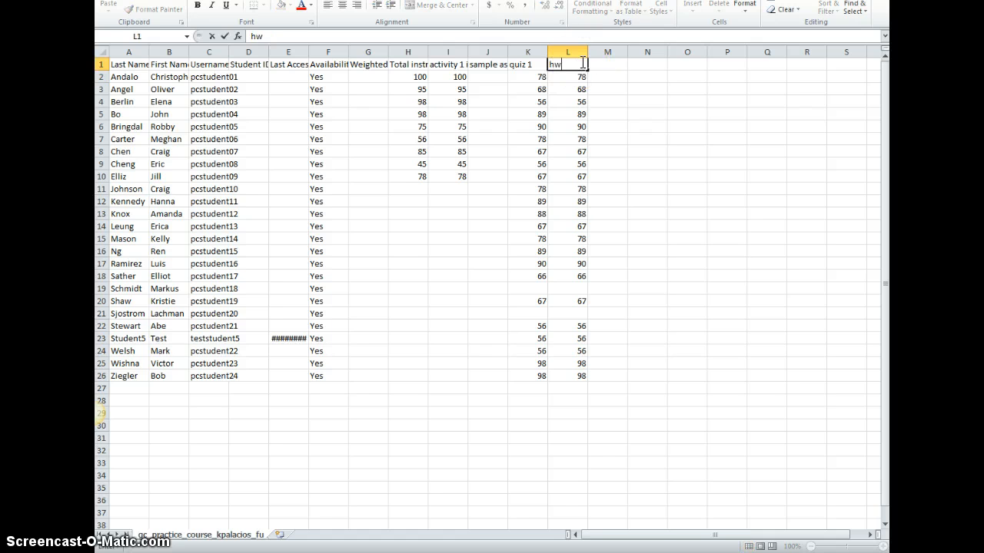
{"action": "type", "text": " 2"}
{"action": "key", "text": "Return"}
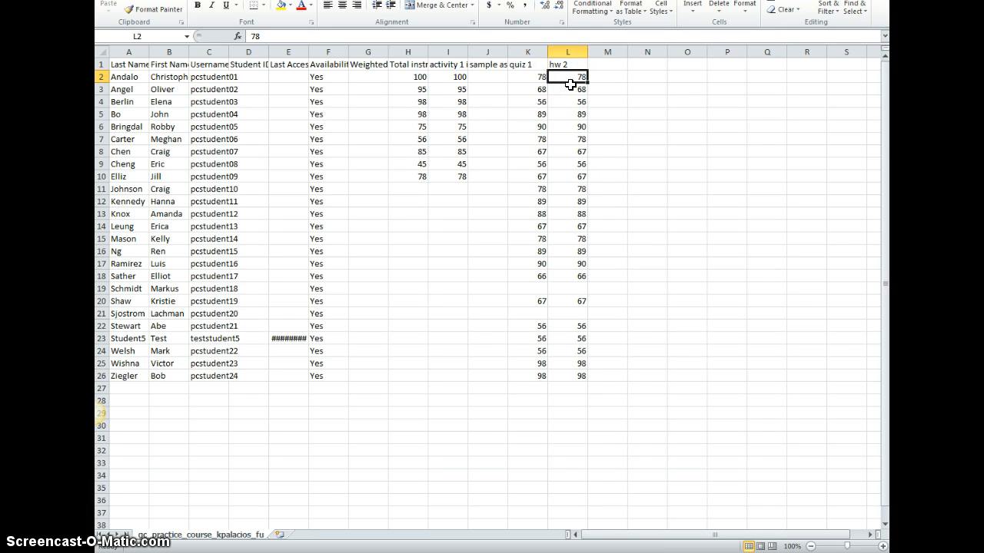
{"action": "left_click", "coordinate": [573, 287]}
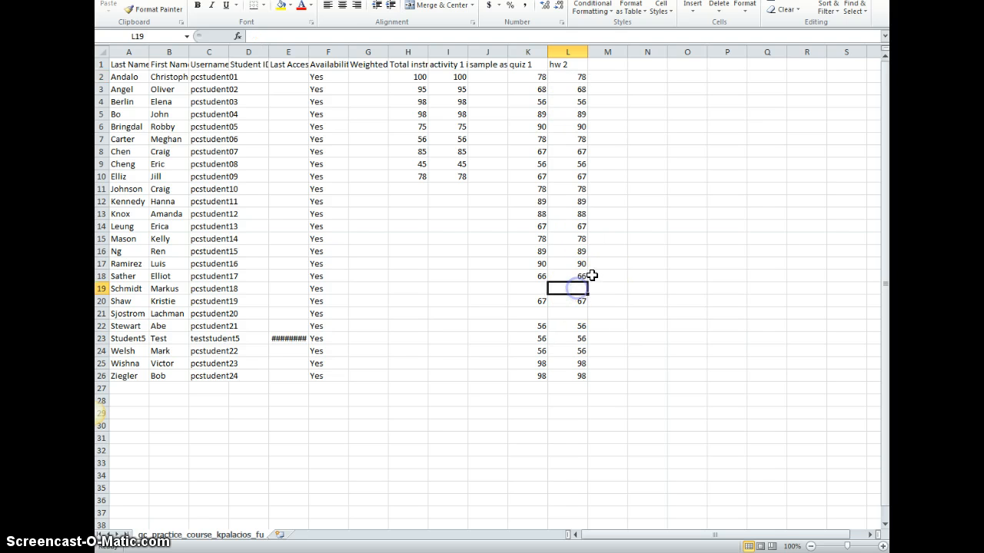
- Enter hw 2 scores of 68 in row 19 and 79 in row 21
{"action": "type", "text": "68"}
{"action": "key", "text": "Return"}
{"action": "key", "text": "Return"}
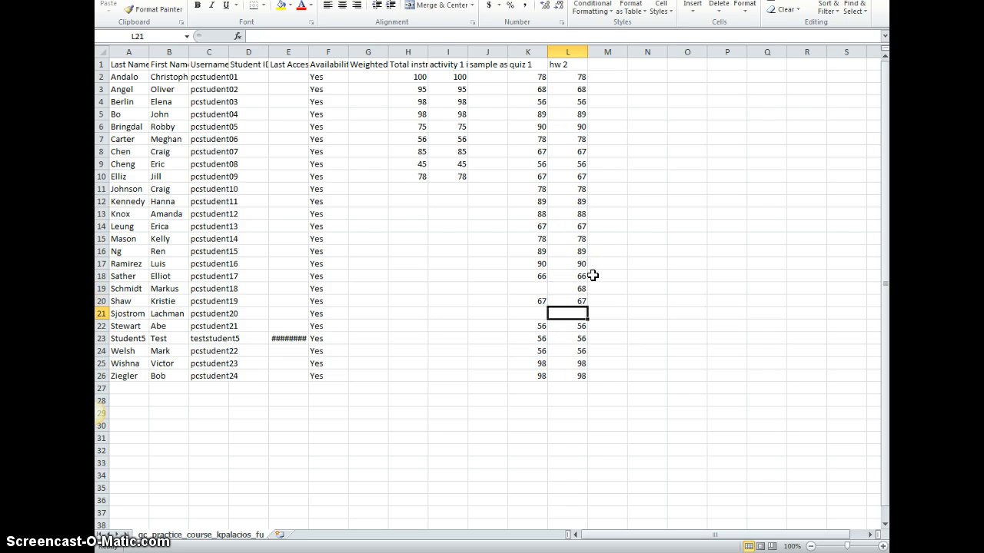
{"action": "type", "text": "79"}
{"action": "key", "text": "Up"}
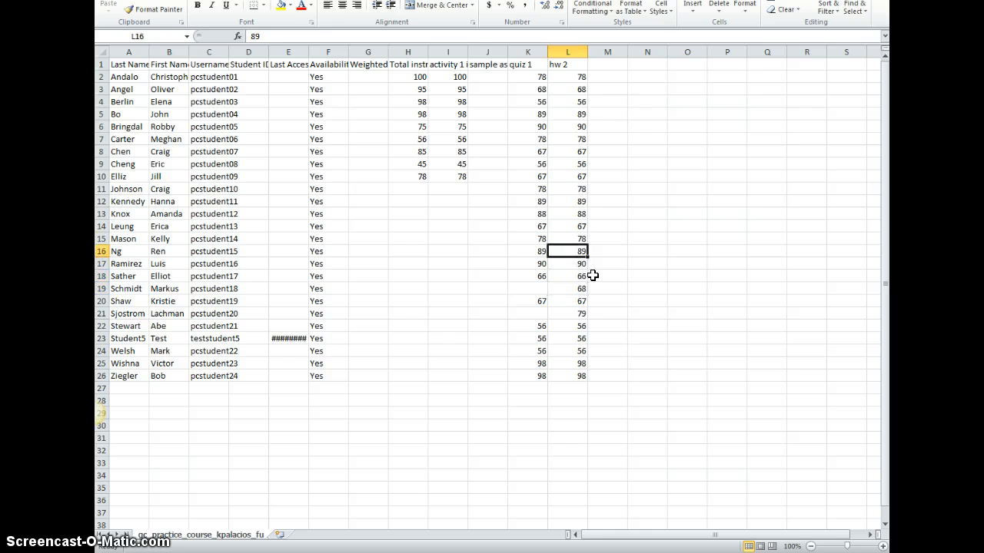
- Clear the hw 2 scores in rows 14 and 10
{"action": "key", "text": "Delete"}
{"action": "key", "text": "Up"}
{"action": "key", "text": "Up"}
{"action": "key", "text": "Up"}
{"action": "key", "text": "Up"}
{"action": "key", "text": "Delete"}
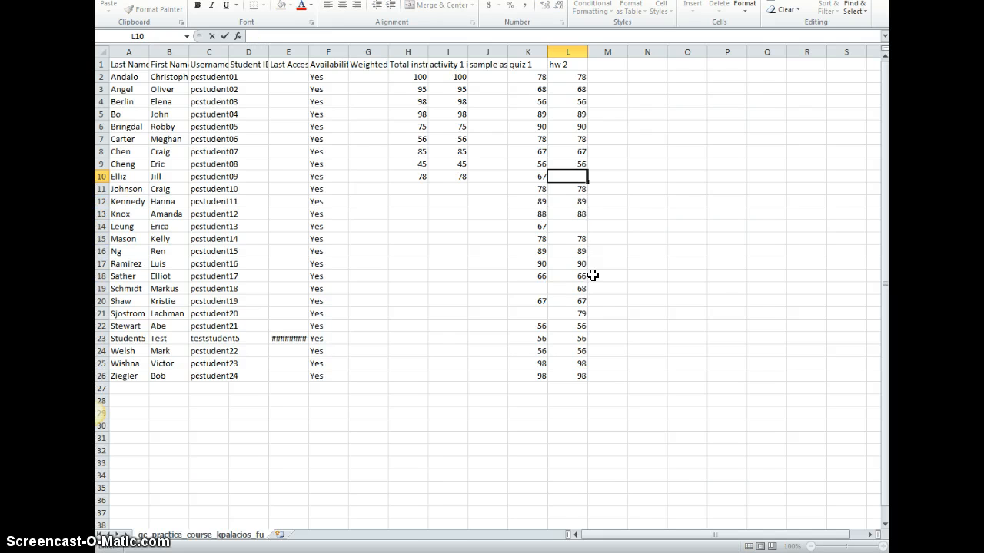
{"action": "key", "text": "Down"}
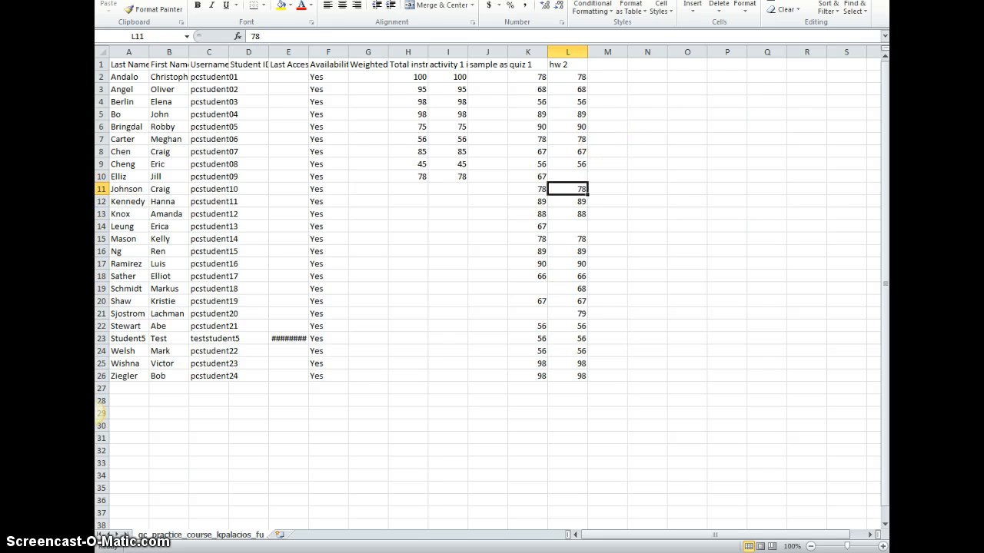
{"action": "left_click", "coordinate": [109, 0]}
{"action": "left_click", "coordinate": [138, 9]}
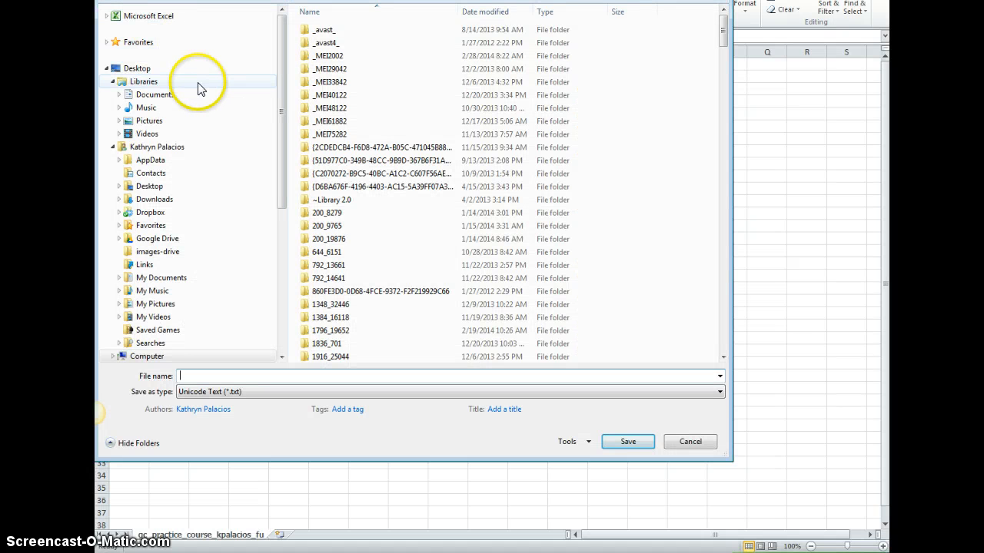
{"action": "double_click", "coordinate": [179, 70]}
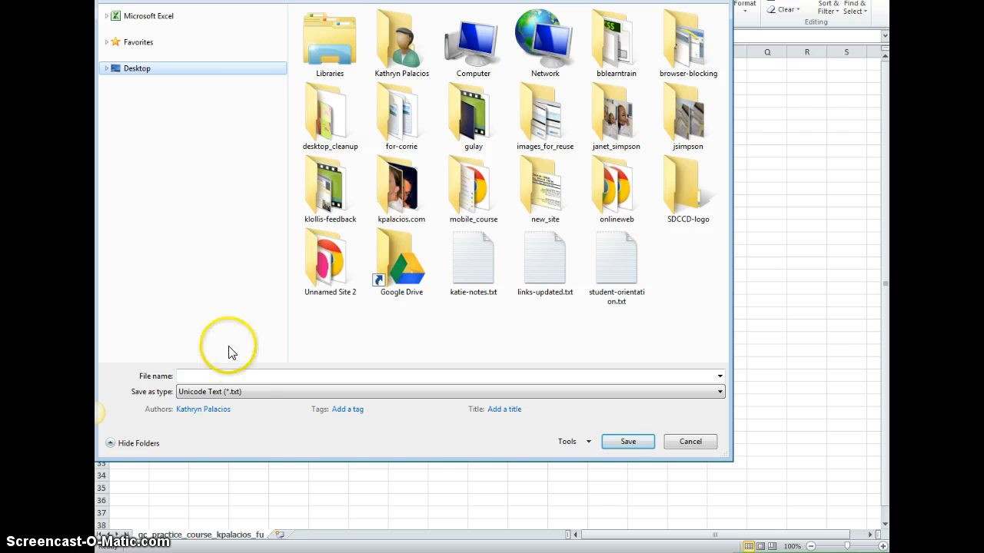
{"action": "left_click", "coordinate": [231, 376]}
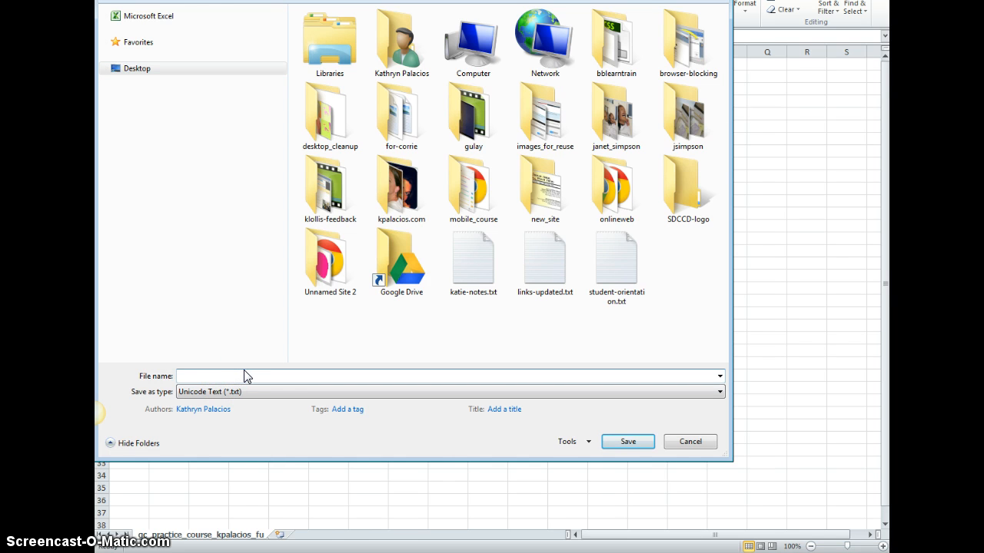
{"action": "left_click", "coordinate": [238, 392]}
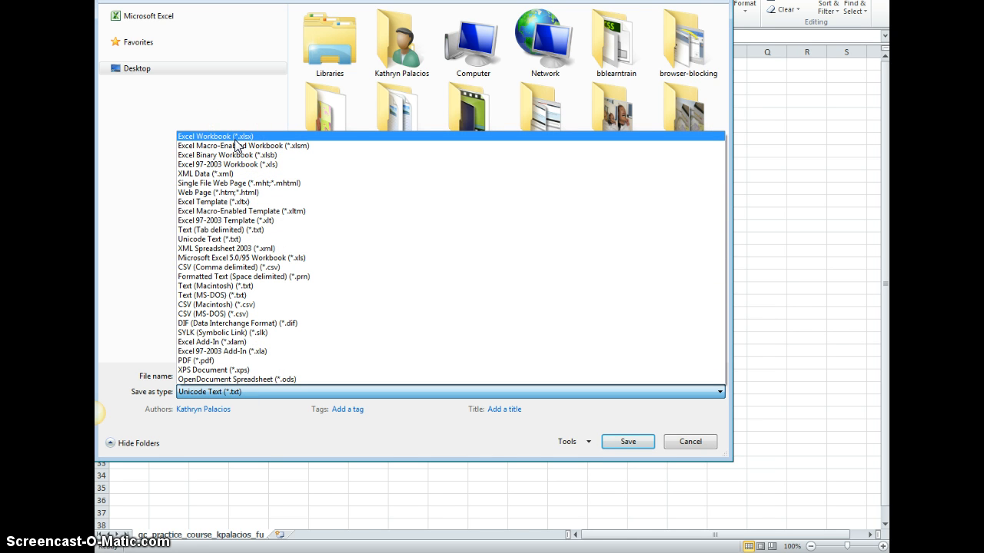
{"action": "left_click", "coordinate": [288, 390]}
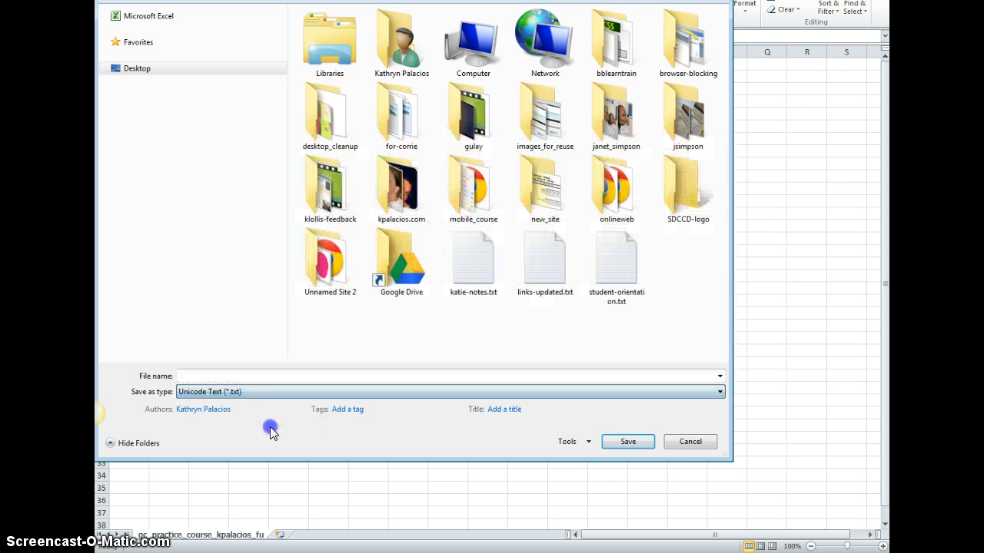
{"action": "left_click", "coordinate": [676, 442]}
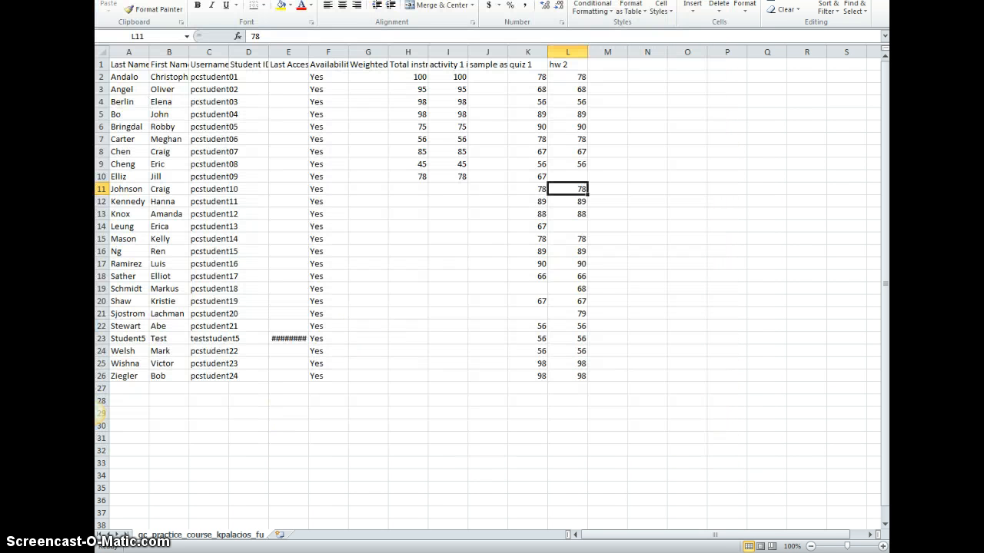
- Save the workbook to the Desktop as CSV (Comma delimited) named grades-katie, keeping the CSV format
{"action": "left_click", "coordinate": [112, 0]}
{"action": "left_click", "coordinate": [136, 6]}
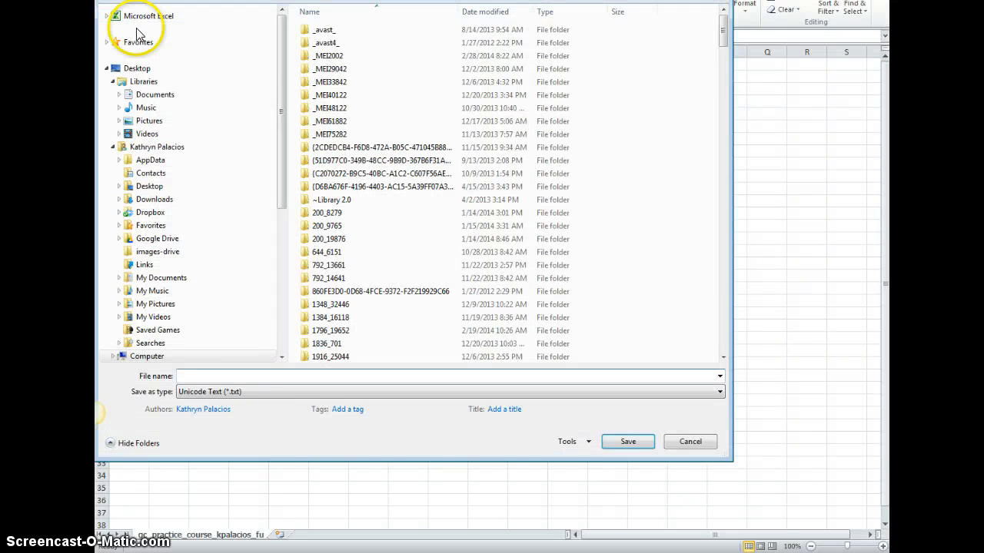
{"action": "left_click", "coordinate": [283, 393]}
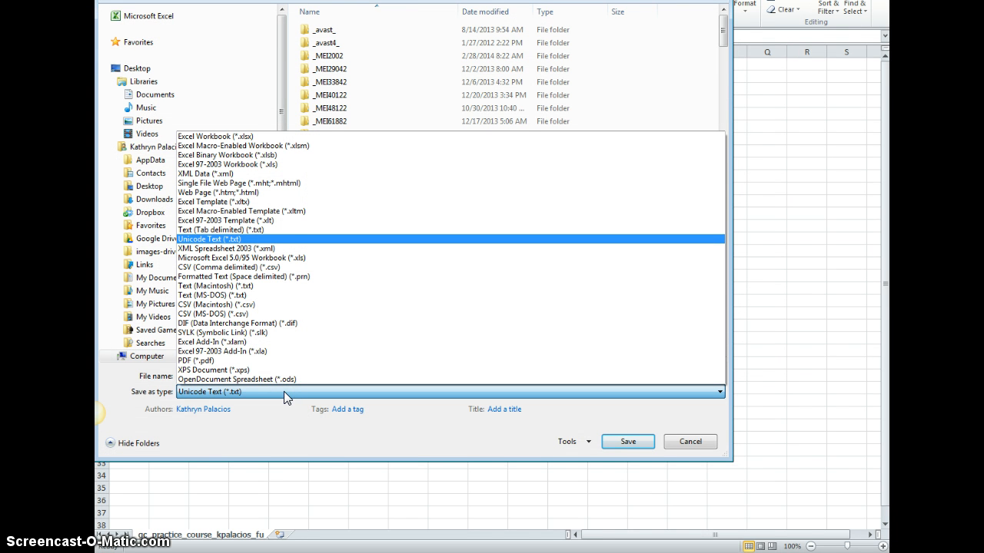
{"action": "left_click", "coordinate": [241, 269]}
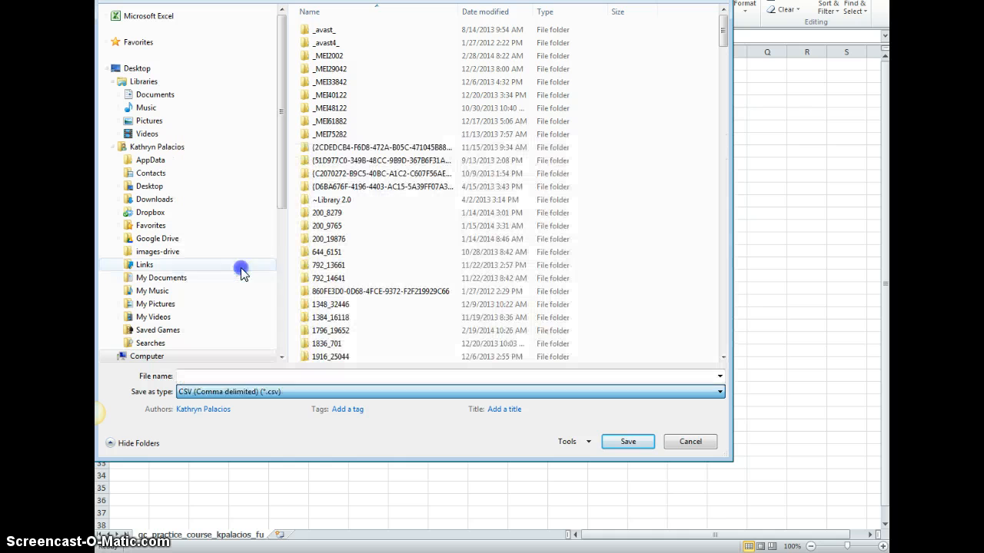
{"action": "left_click", "coordinate": [229, 375]}
{"action": "type", "text": "grades-katie"}
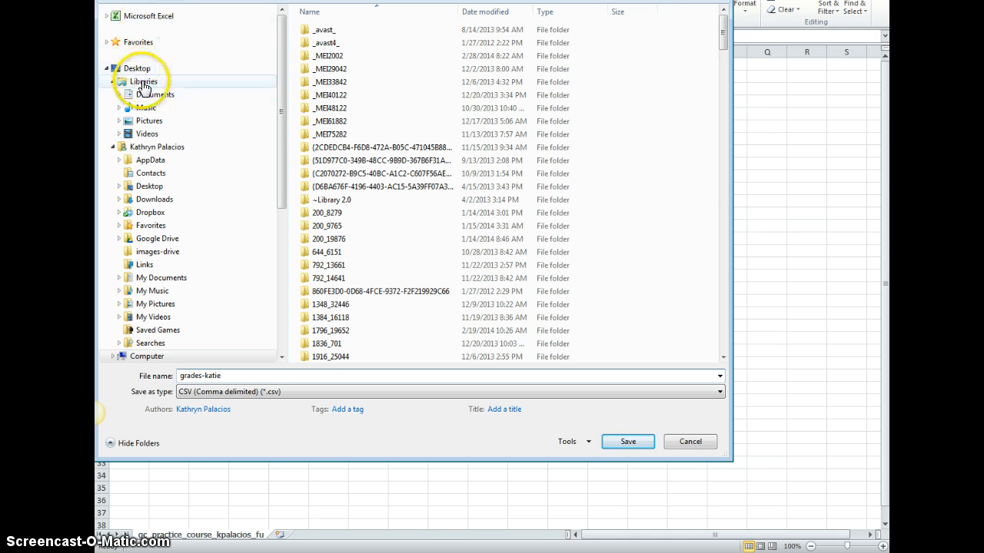
{"action": "left_click", "coordinate": [135, 68]}
{"action": "left_click", "coordinate": [231, 396]}
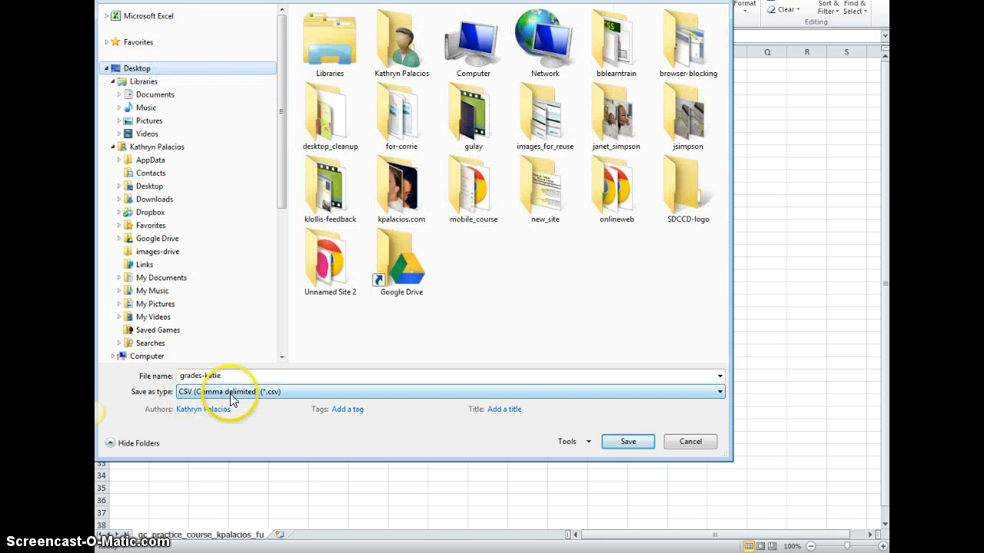
{"action": "left_click", "coordinate": [628, 441]}
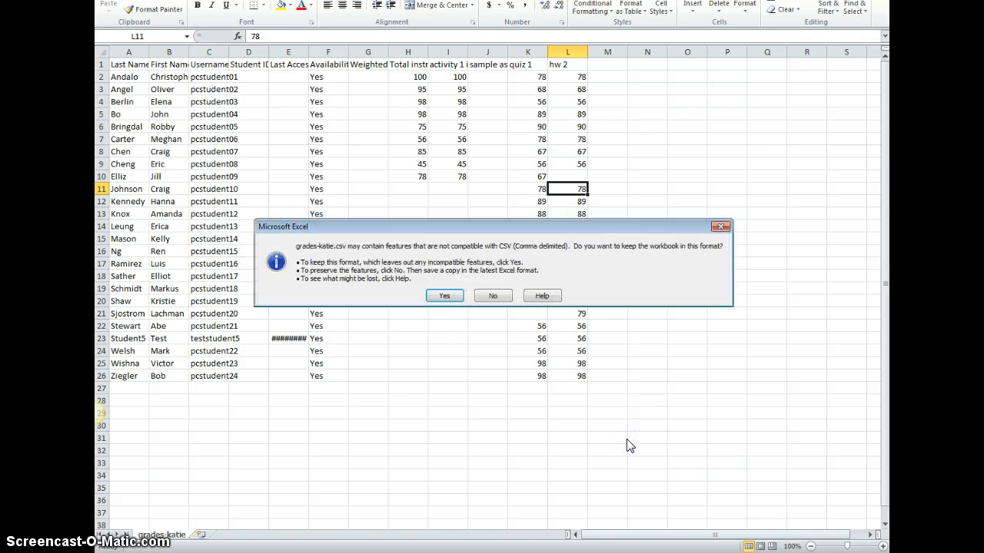
{"action": "left_click", "coordinate": [451, 296]}
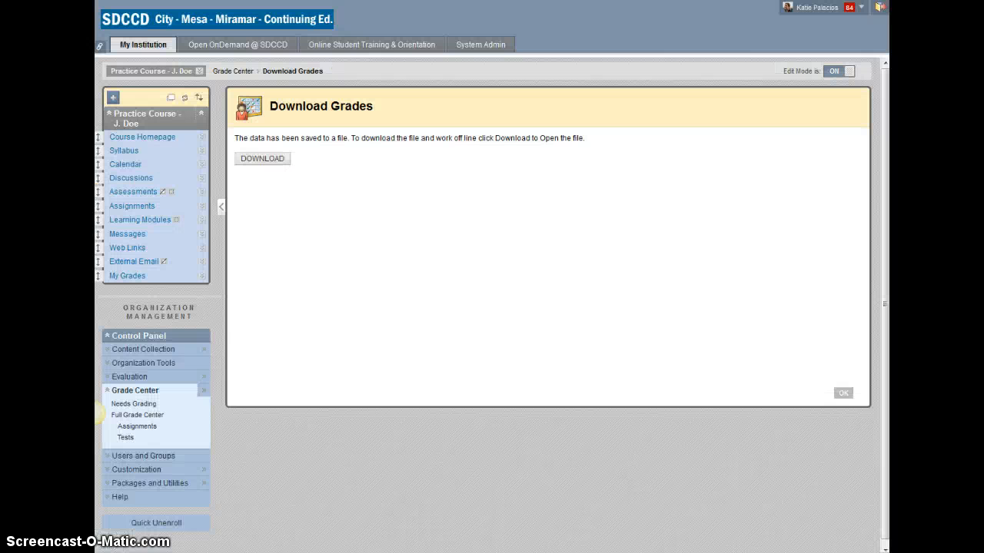
- Switch to Blackboard, open the Full Grade Center, and start a Work Offline upload
{"action": "left_click", "coordinate": [143, 418]}
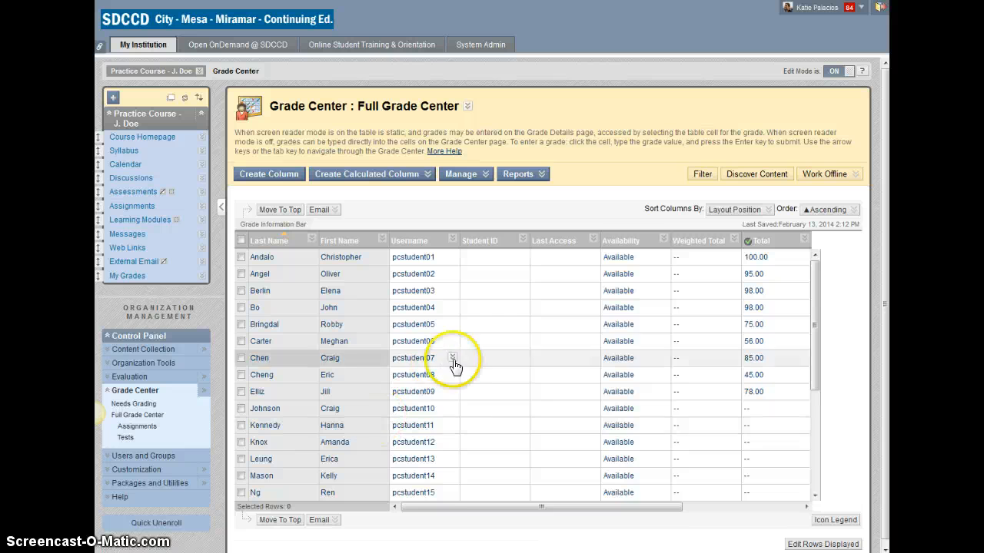
{"action": "left_click_drag", "start_coordinate": [654, 510], "coordinate": [802, 500]}
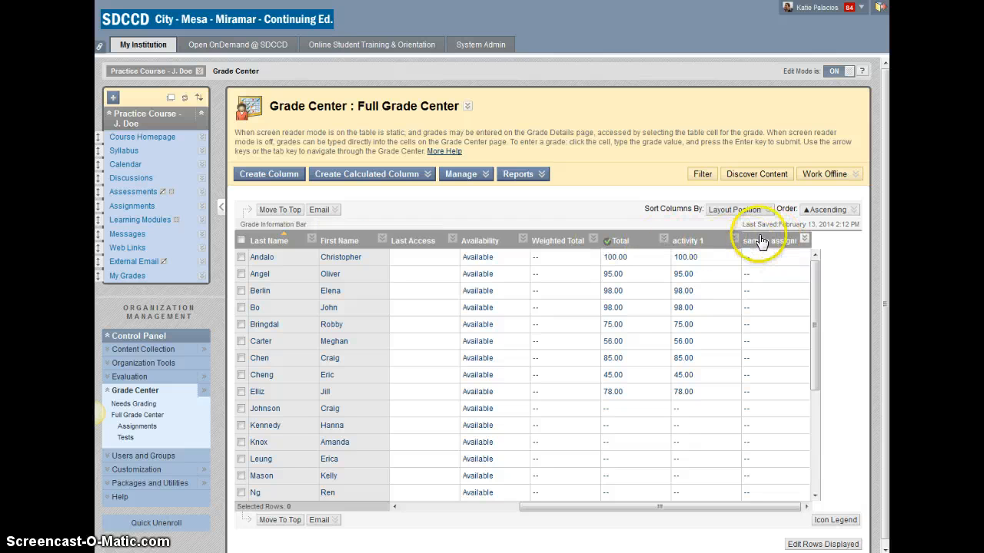
{"action": "left_click", "coordinate": [827, 175]}
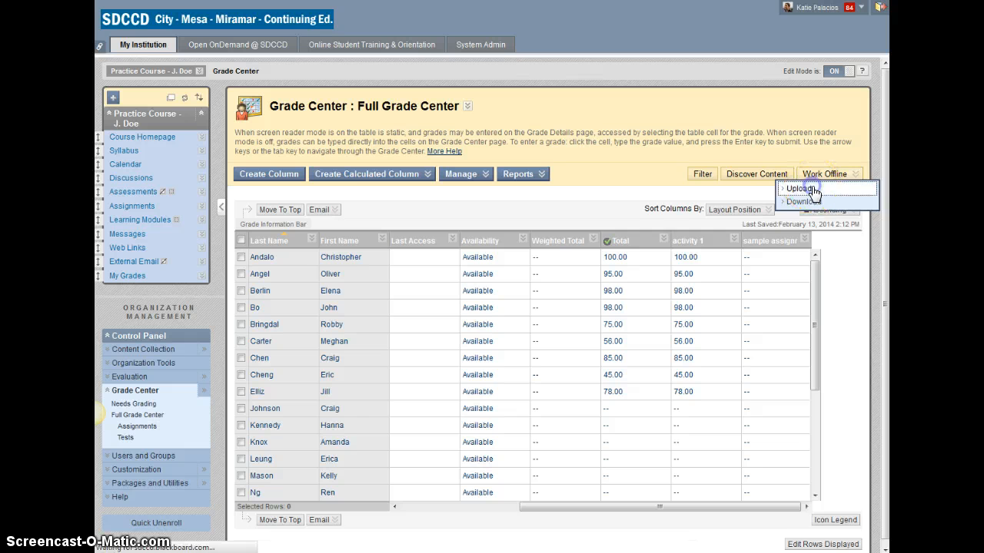
{"action": "left_click", "coordinate": [814, 190]}
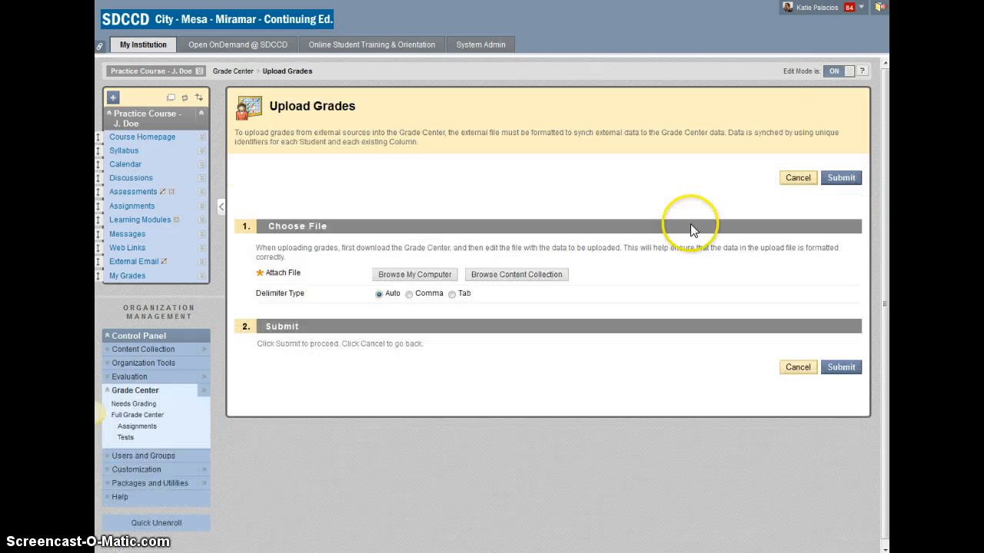
- Attach grades-katie.csv from the Desktop and submit the upload
{"action": "left_click", "coordinate": [419, 275]}
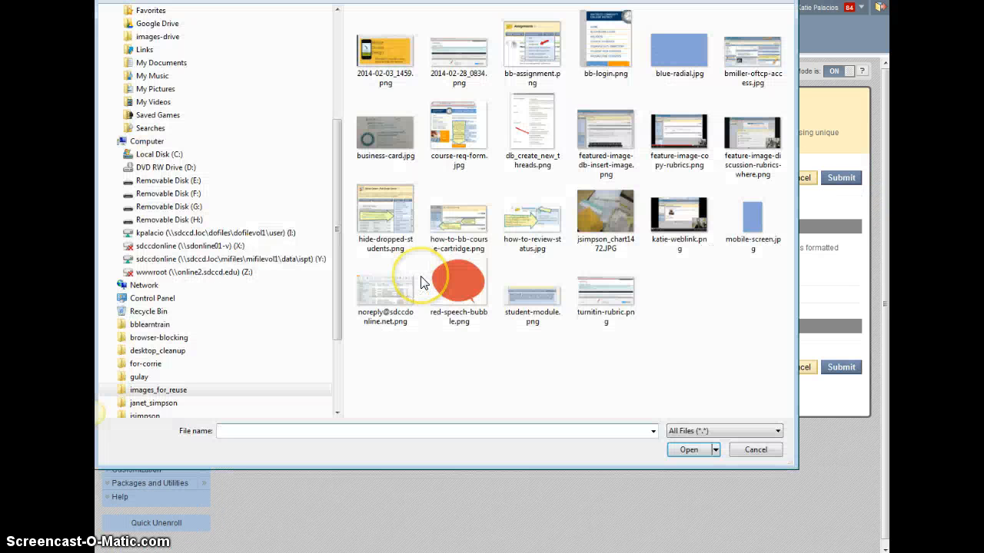
{"action": "left_click_drag", "start_coordinate": [339, 190], "coordinate": [302, 55]}
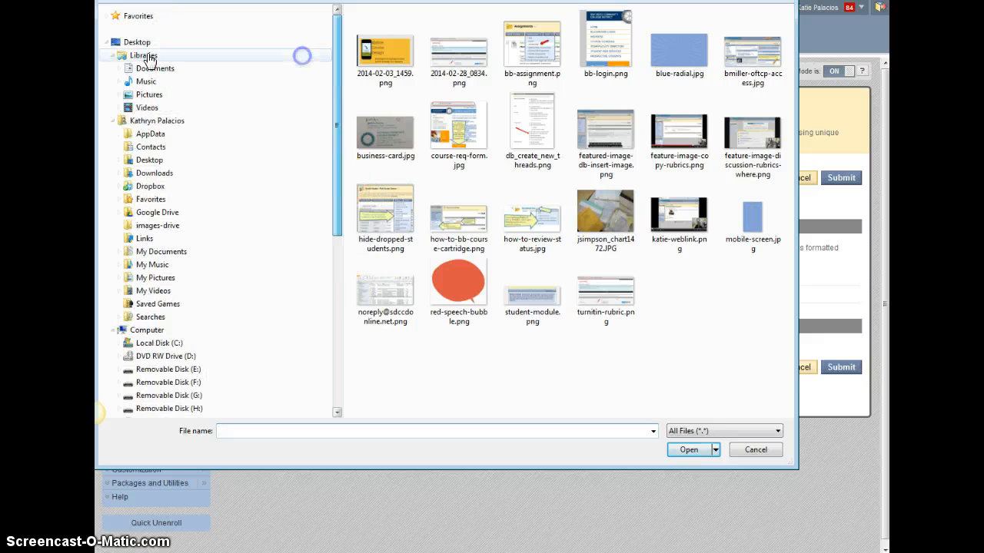
{"action": "left_click", "coordinate": [137, 42]}
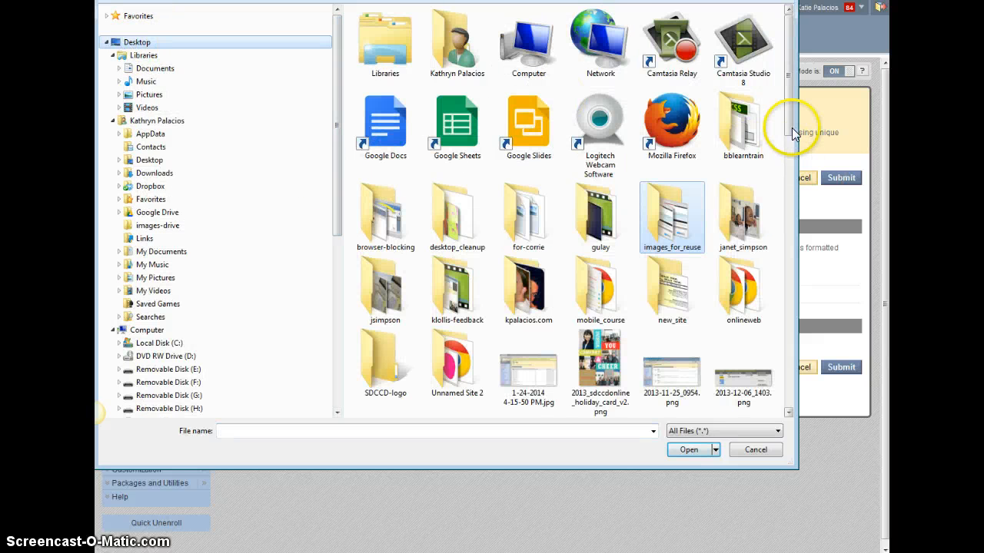
{"action": "left_click_drag", "start_coordinate": [794, 133], "coordinate": [791, 258]}
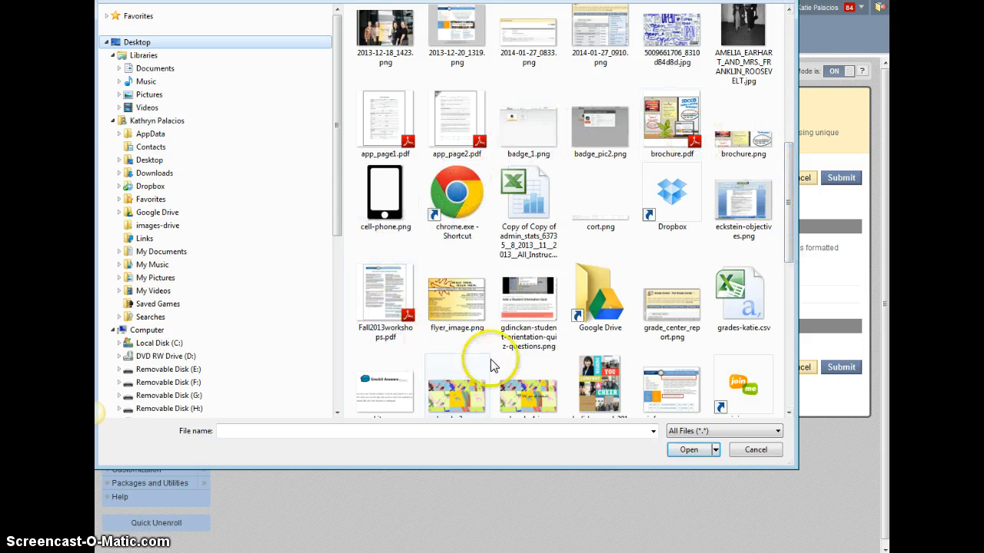
{"action": "left_click", "coordinate": [744, 294]}
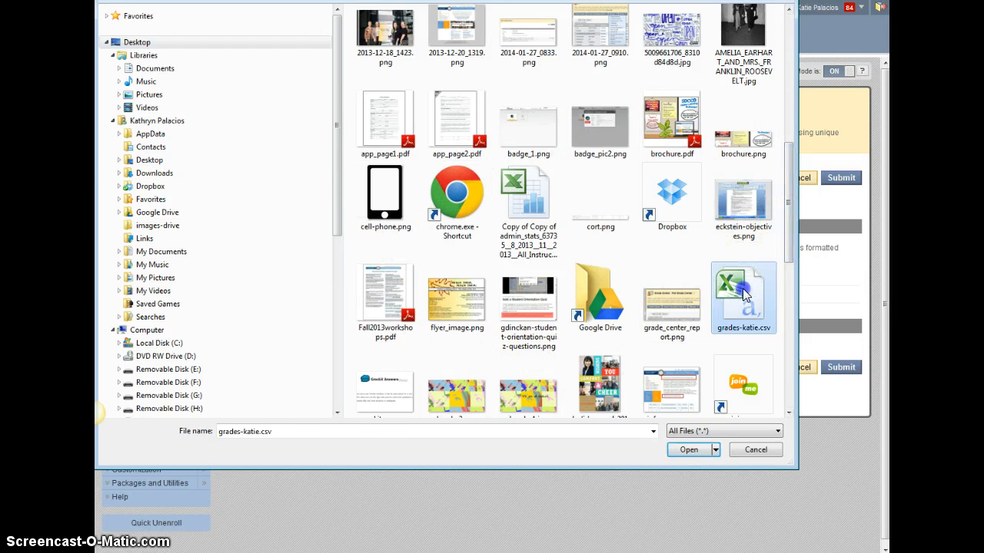
{"action": "double_click", "coordinate": [743, 294]}
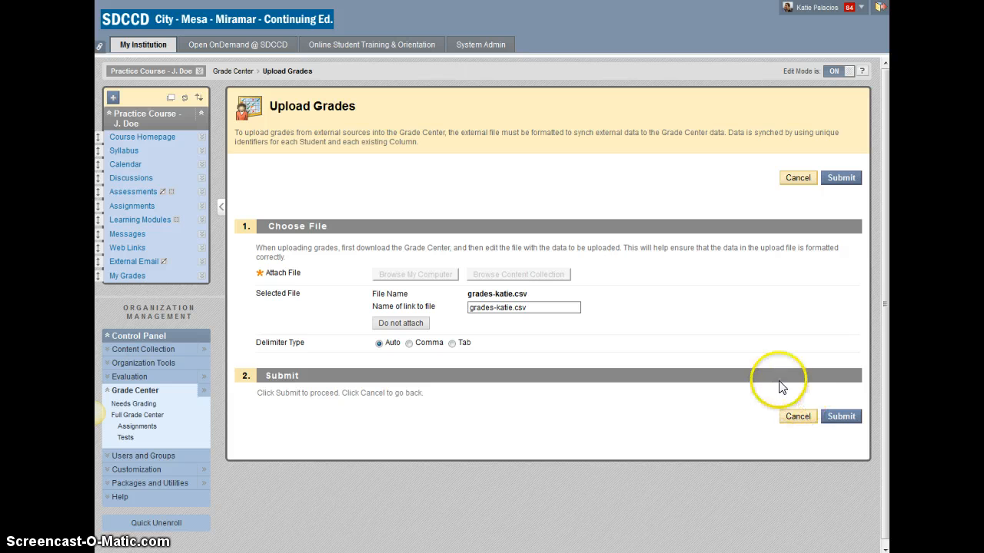
{"action": "left_click", "coordinate": [840, 416]}
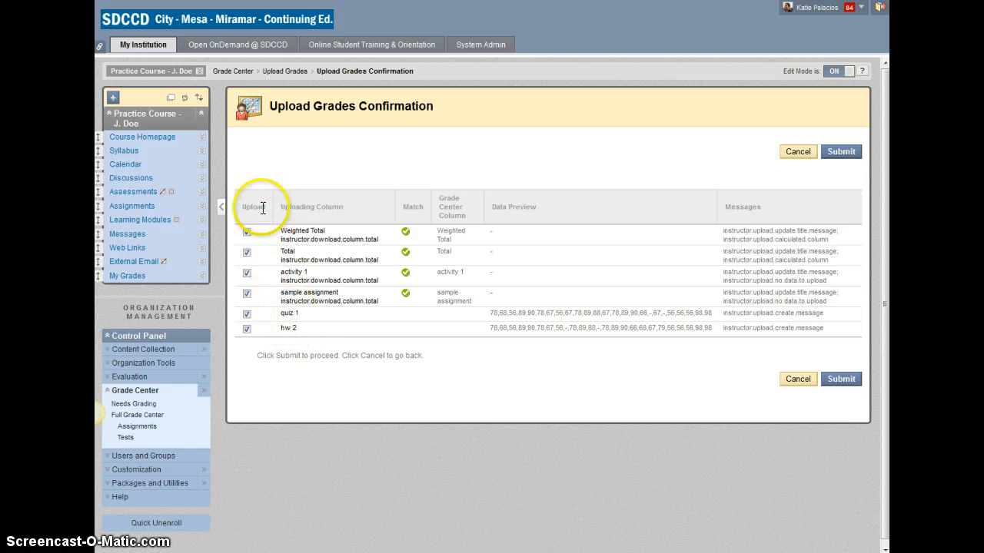
- Confirm the upload with all columns, including quiz 1 and hw 2, selected
{"action": "left_click", "coordinate": [247, 315]}
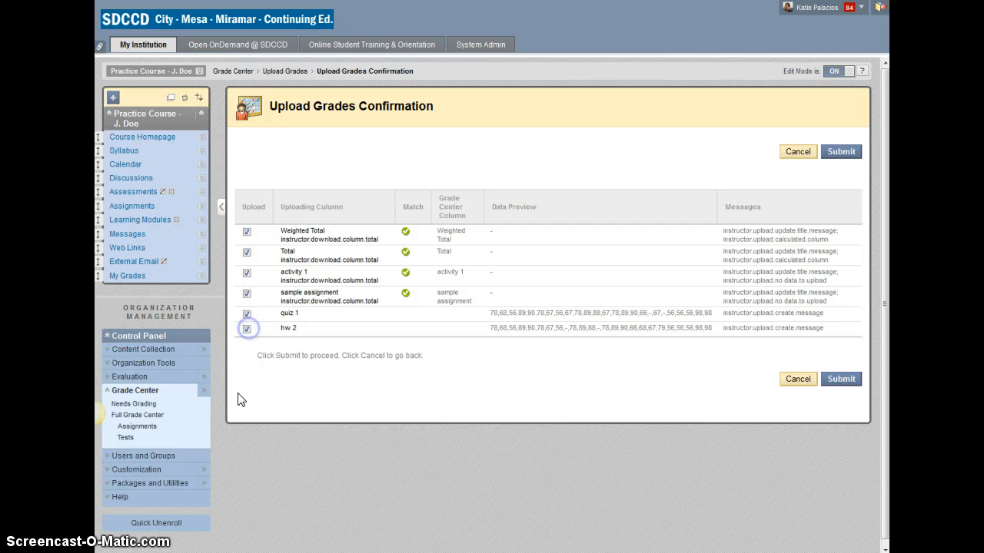
{"action": "left_click", "coordinate": [246, 315]}
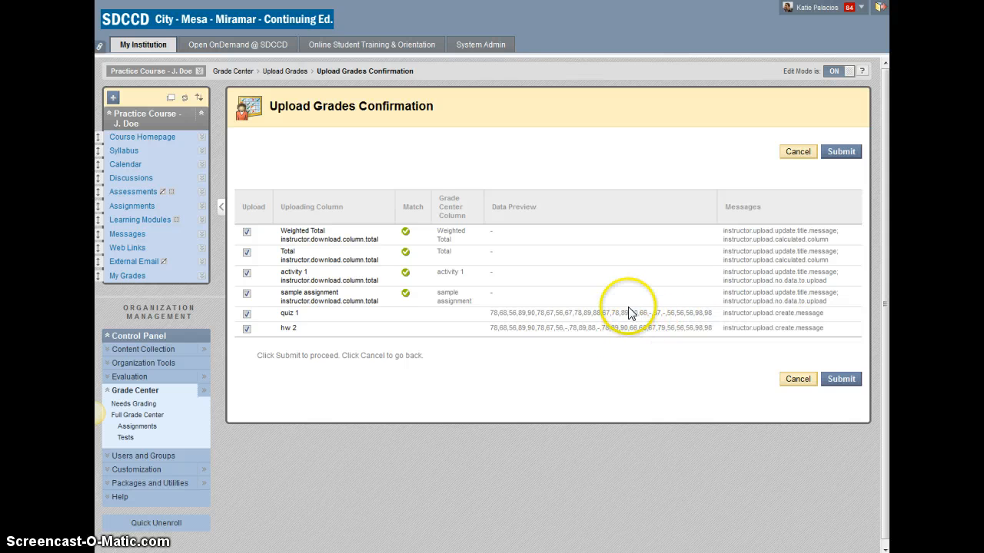
{"action": "left_click", "coordinate": [839, 375]}
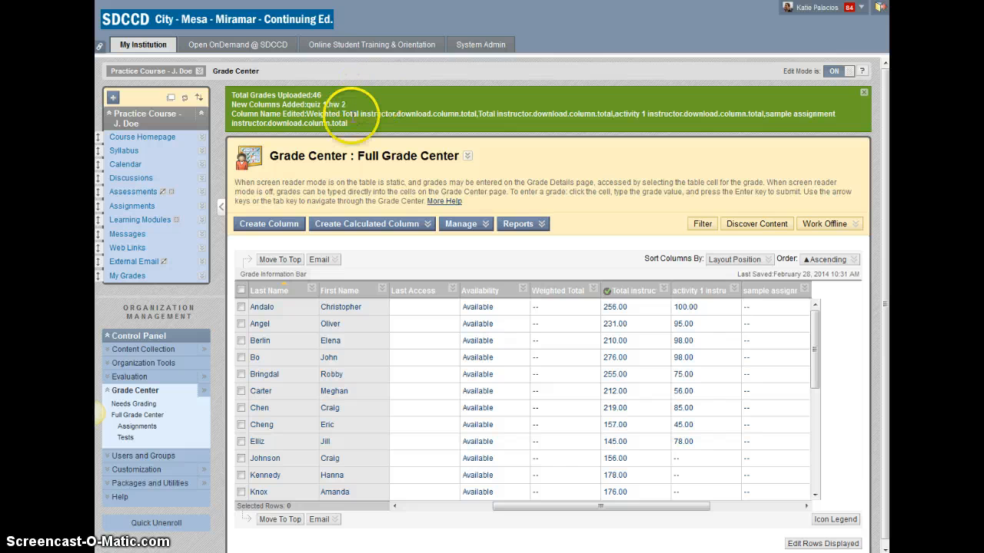
- Scroll through the Full Grade Center to review the uploaded quiz 1 and hw 2 columns
{"action": "left_click", "coordinate": [717, 508]}
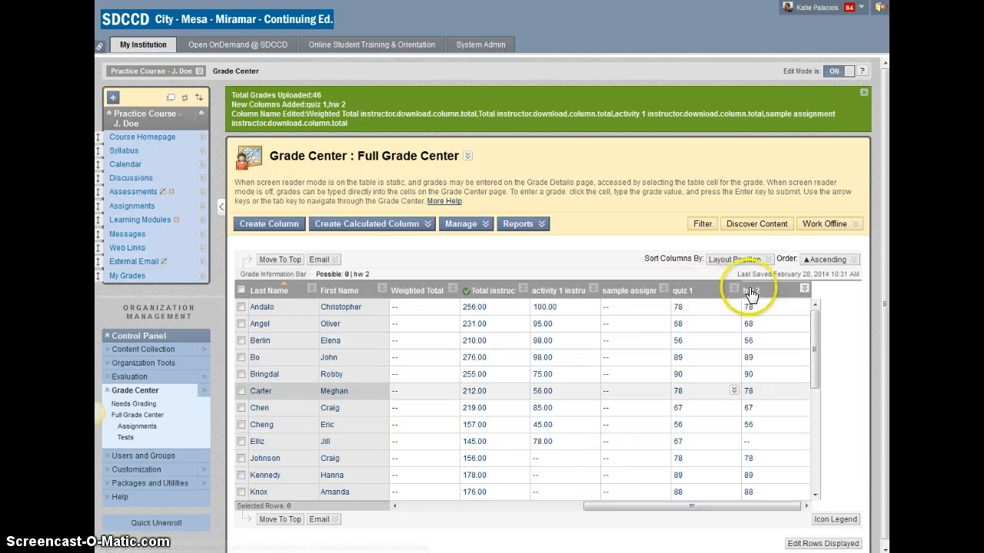
{"action": "left_click_drag", "start_coordinate": [818, 377], "coordinate": [828, 454]}
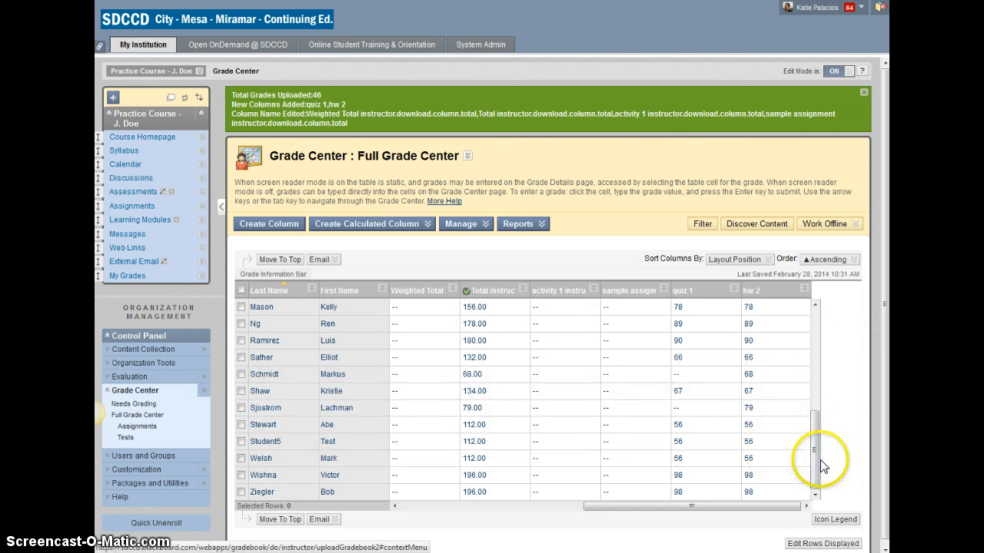
{"action": "left_click_drag", "start_coordinate": [817, 422], "coordinate": [824, 361]}
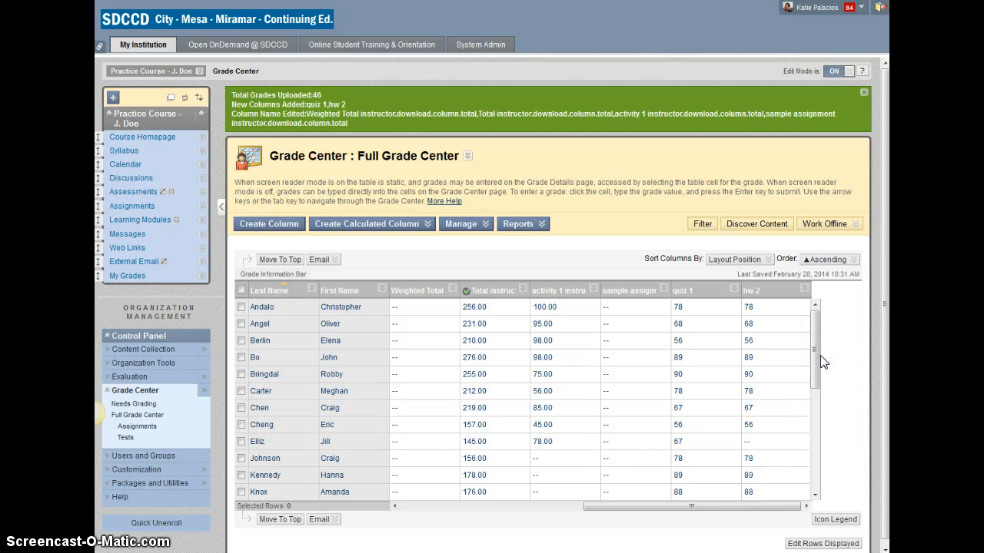
{"action": "left_click", "coordinate": [410, 508]}
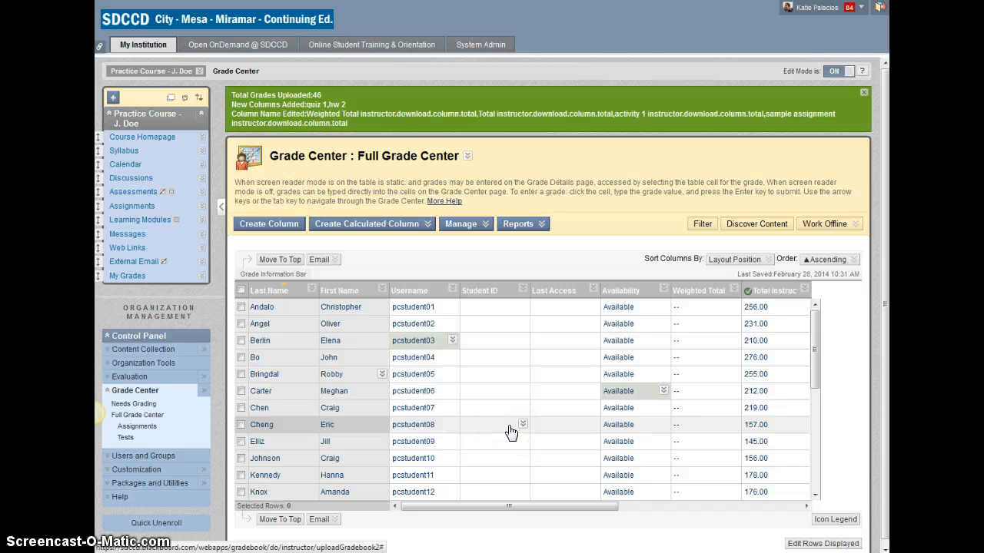
{"action": "left_click", "coordinate": [784, 509]}
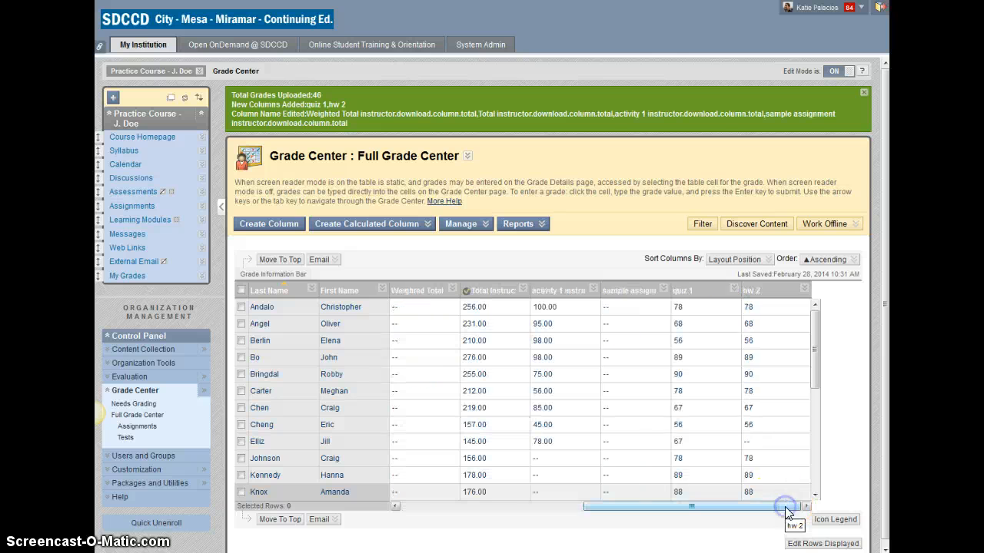